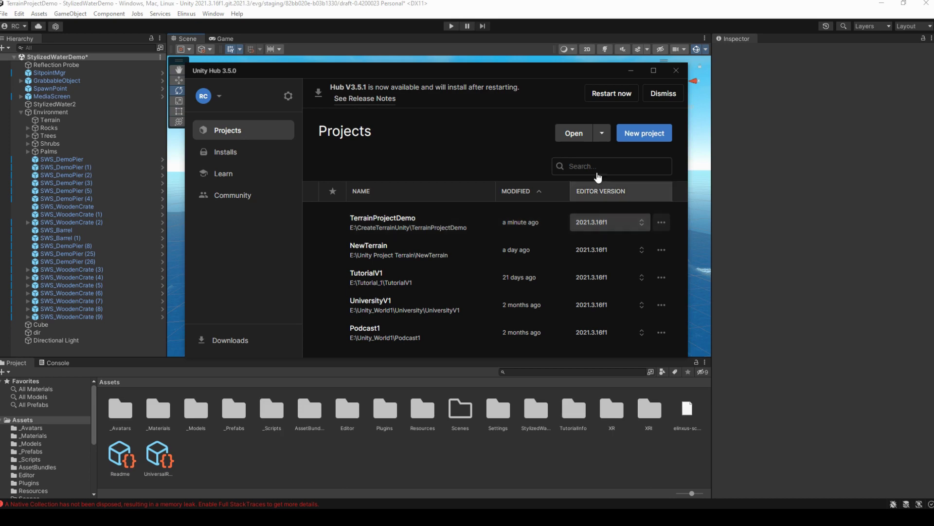
# Step: Minimize the Hub window, open the Package Manager, and search the Unity Registry for "openxr"
pyautogui.click(631, 71)
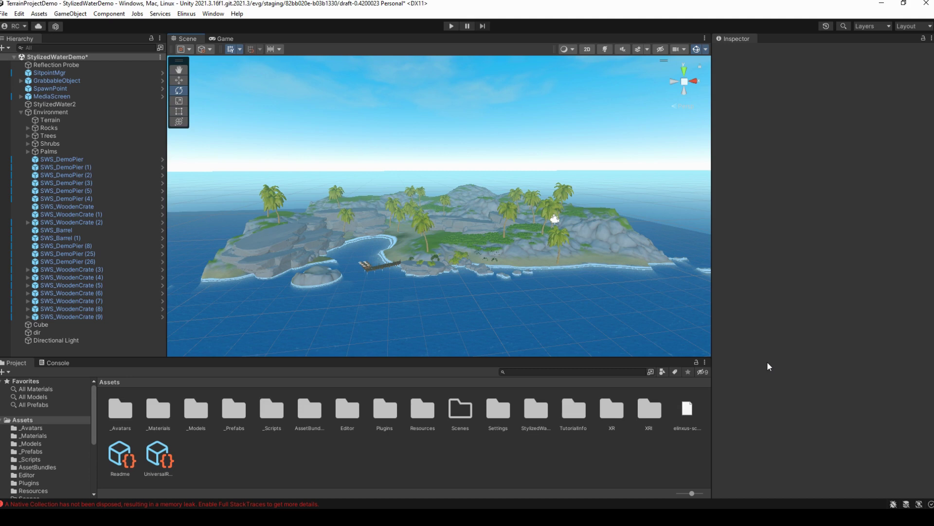
pyautogui.click(212, 13)
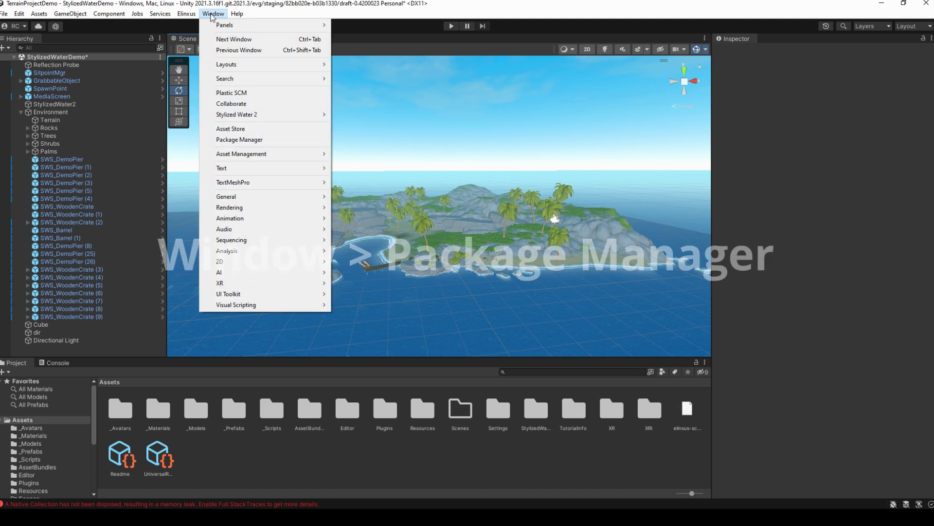
pyautogui.click(258, 140)
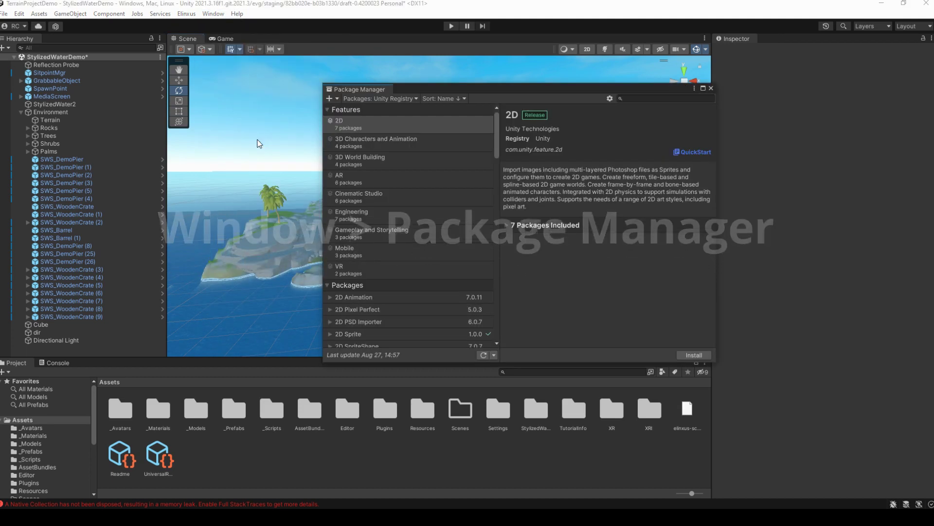
pyautogui.click(399, 100)
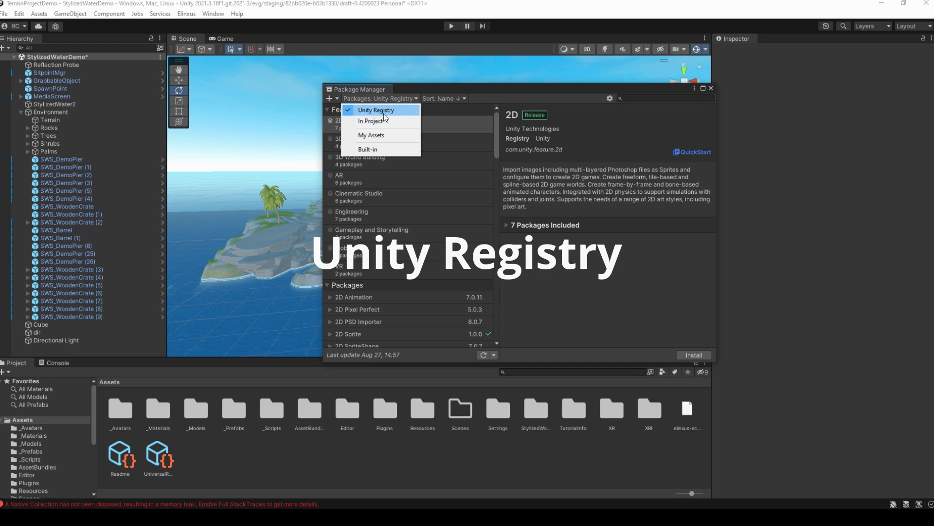
pyautogui.click(639, 97)
pyautogui.write('openxr')
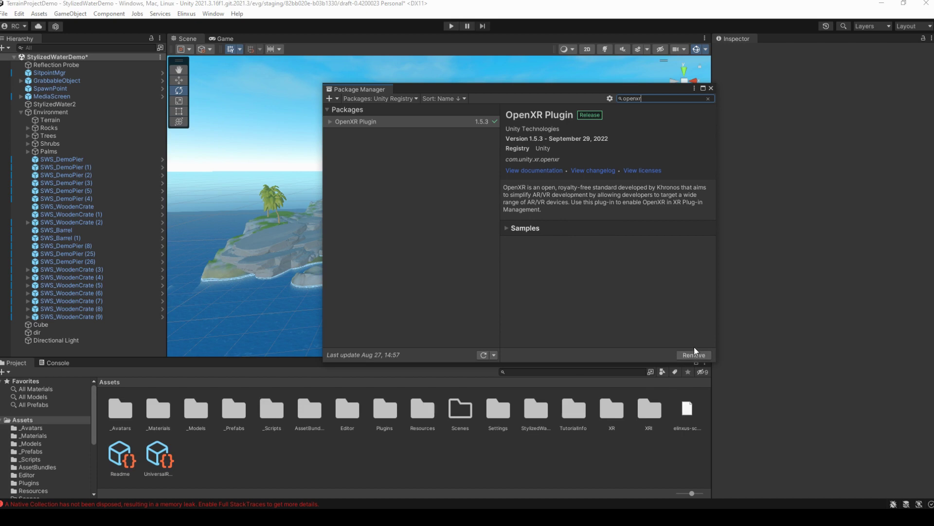
# Step: Search the Unity Registry packages for "xr inter" to check the XR Interaction Toolkit, and close the Package Manager
pyautogui.press('BackSpace')
pyautogui.press('BackSpace')
pyautogui.press('BackSpace')
pyautogui.write('xr i')
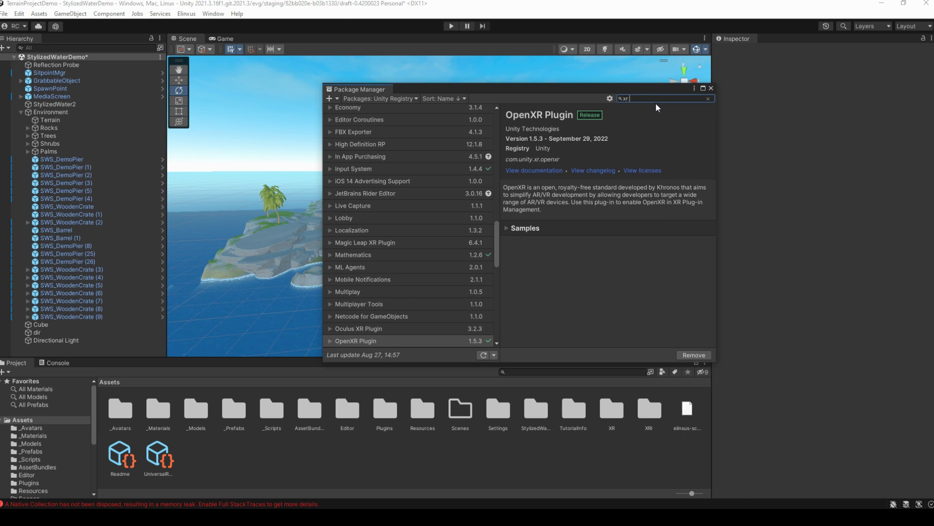
pyautogui.write('nter')
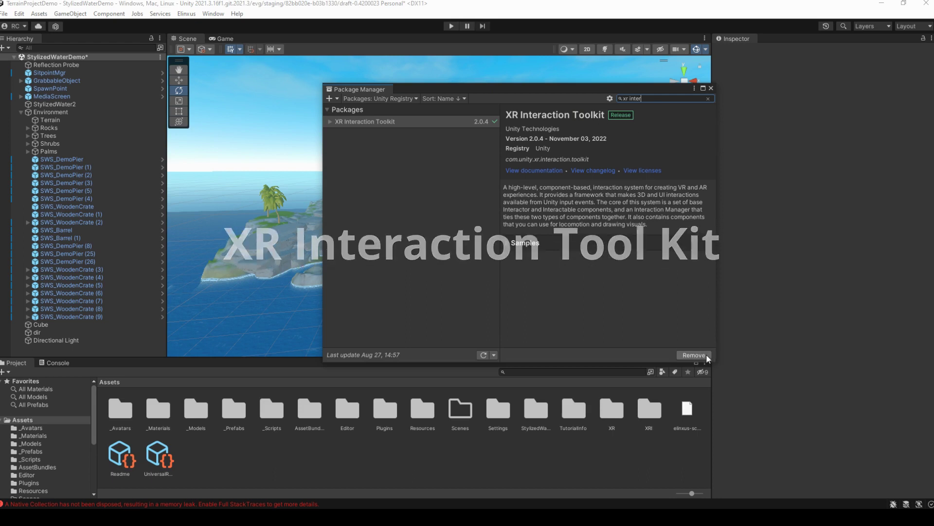
pyautogui.click(711, 88)
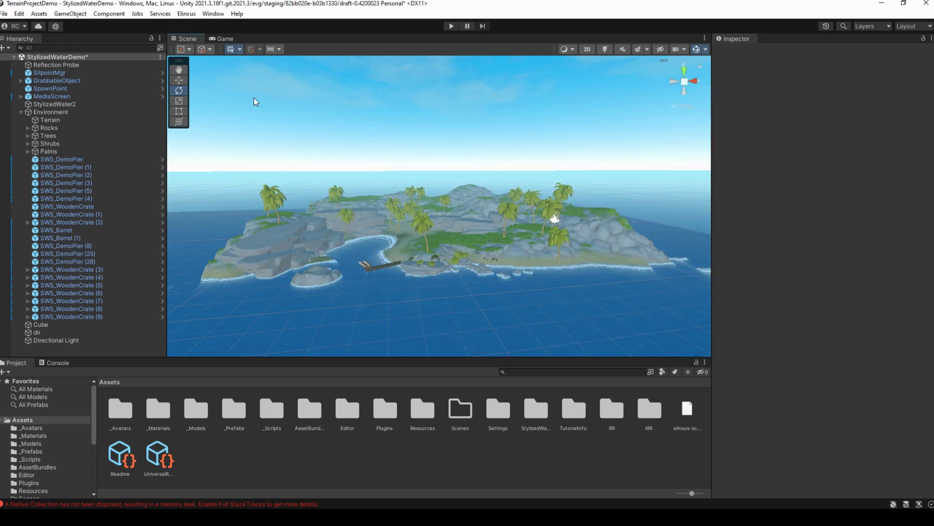
# Step: Switch to the browser and open ElinxusWorldBuilderTools_08-21-23.unitypackage in the world-builder-tools GitHub repository
pyautogui.click(4, 14)
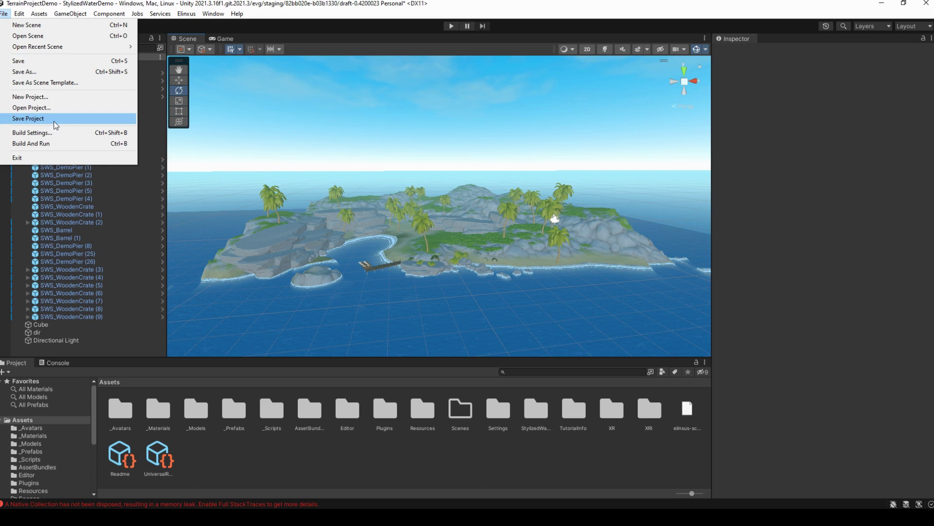
pyautogui.click(277, 19)
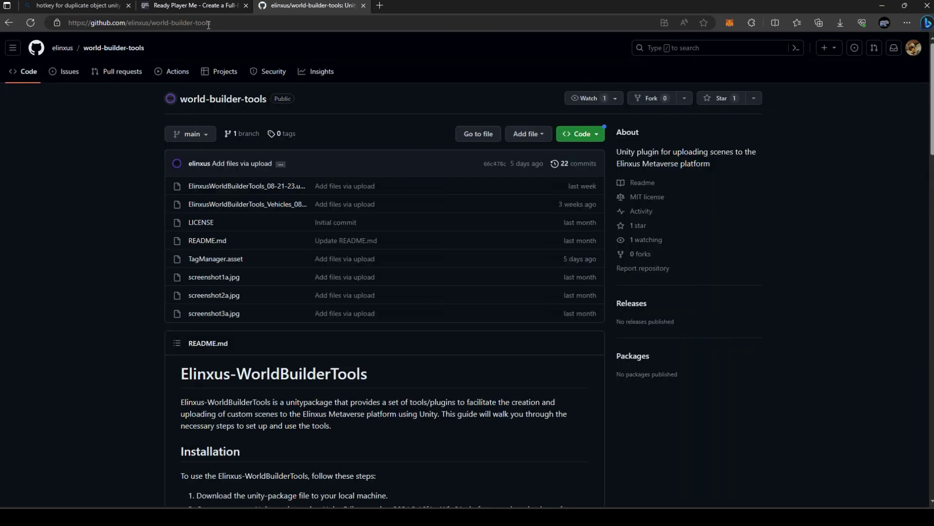
pyautogui.click(246, 189)
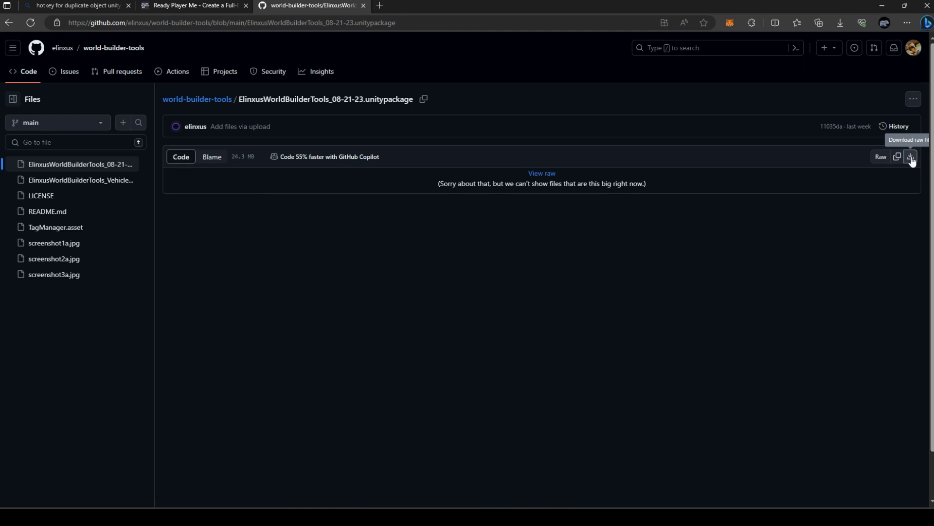
# Step: Return to Unity, view the ElinxusWorldBuilderTools packages in Downloads through the custom package import, and close it without importing
pyautogui.click(882, 7)
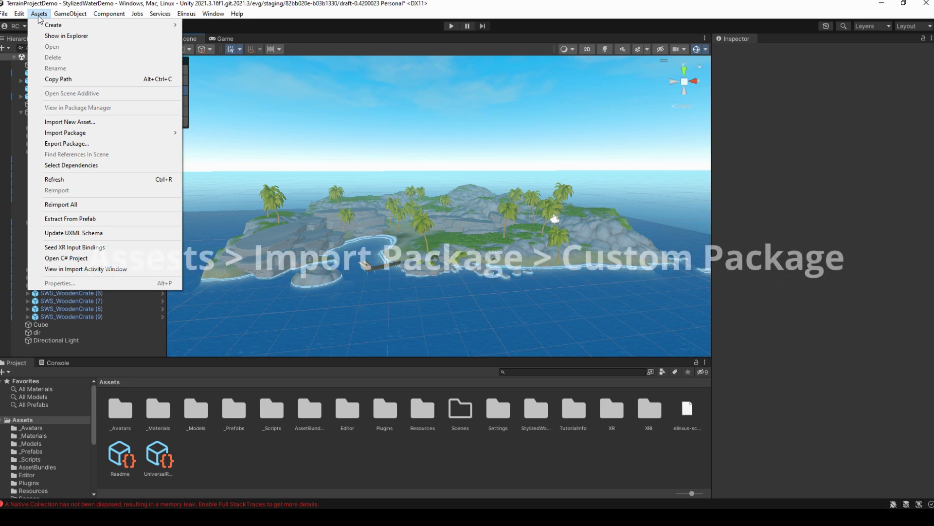
pyautogui.moveTo(72, 137)
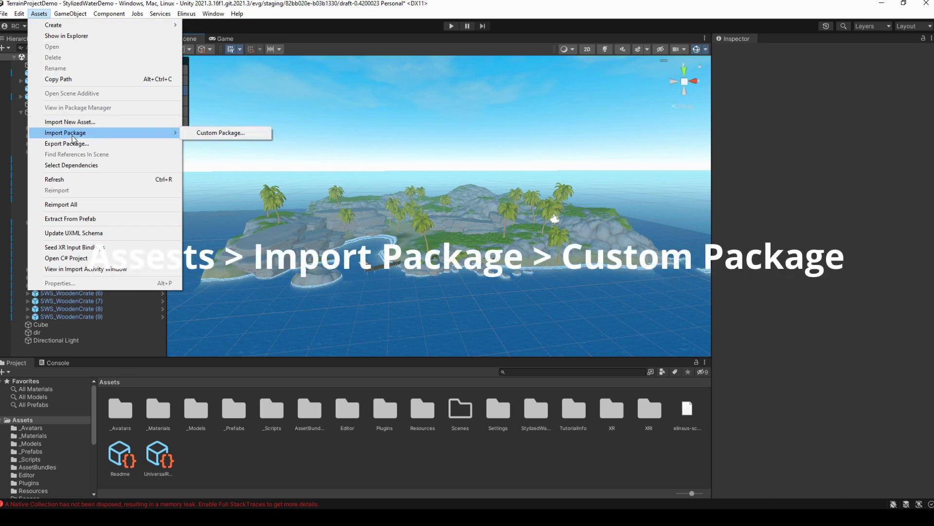
pyautogui.click(230, 136)
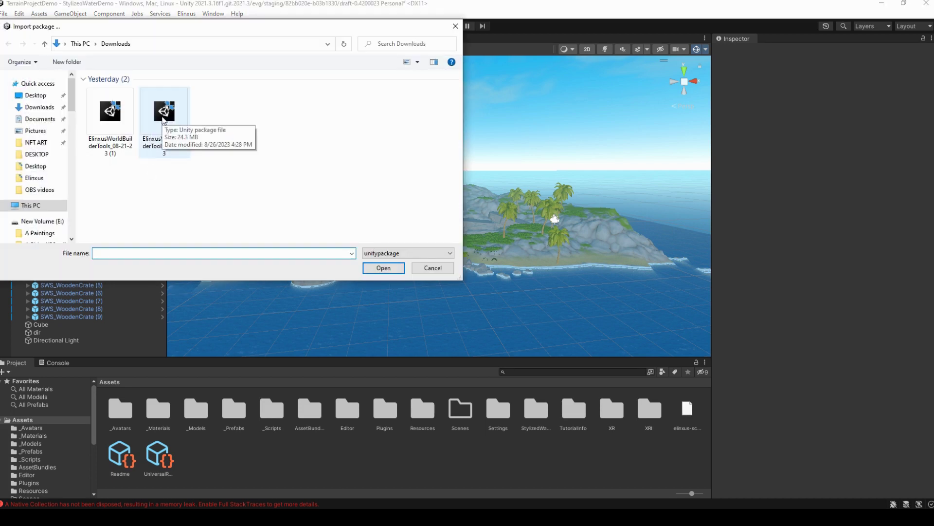
pyautogui.click(453, 27)
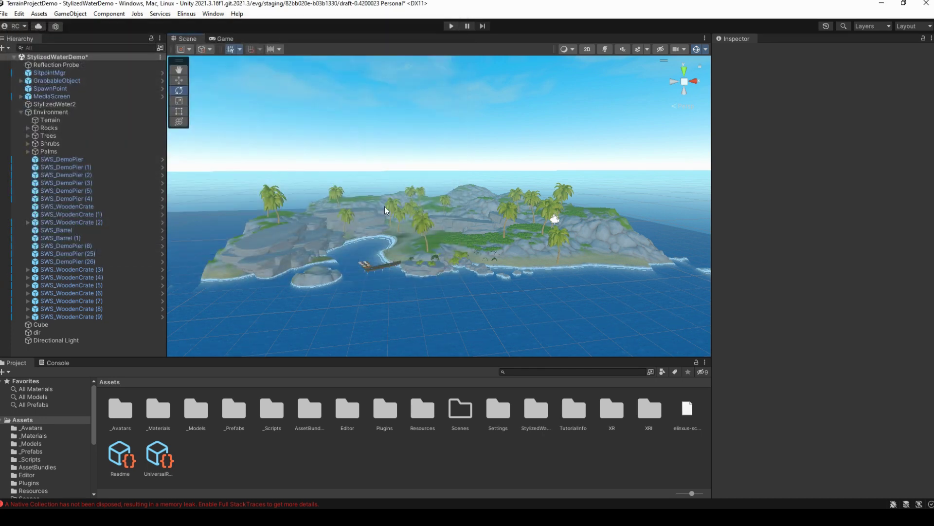
# Step: Save the StylizedWaterDemo scene and the project
pyautogui.click(4, 13)
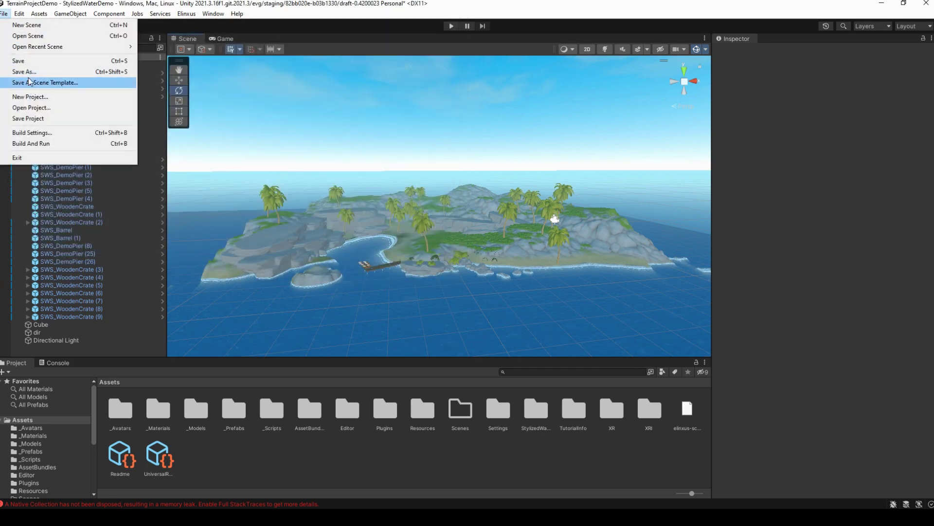
pyautogui.click(27, 64)
pyautogui.click(4, 13)
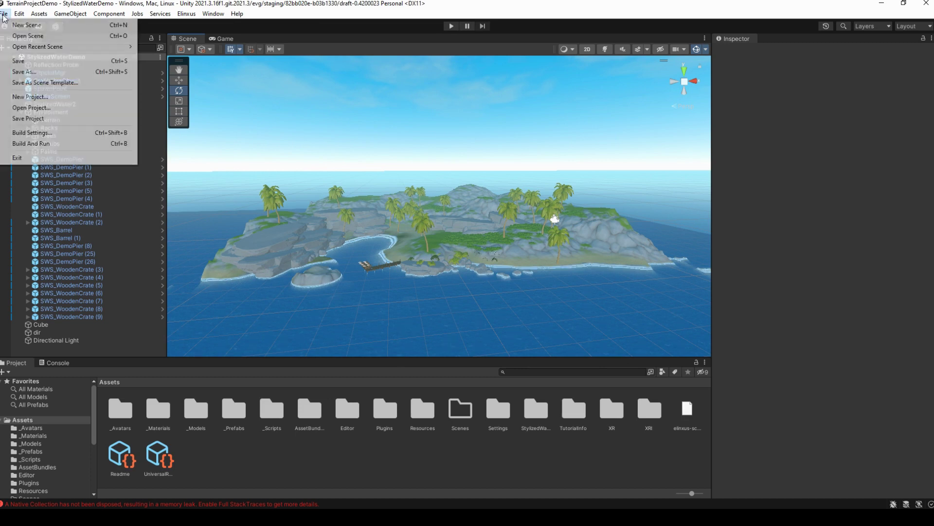
pyautogui.click(29, 117)
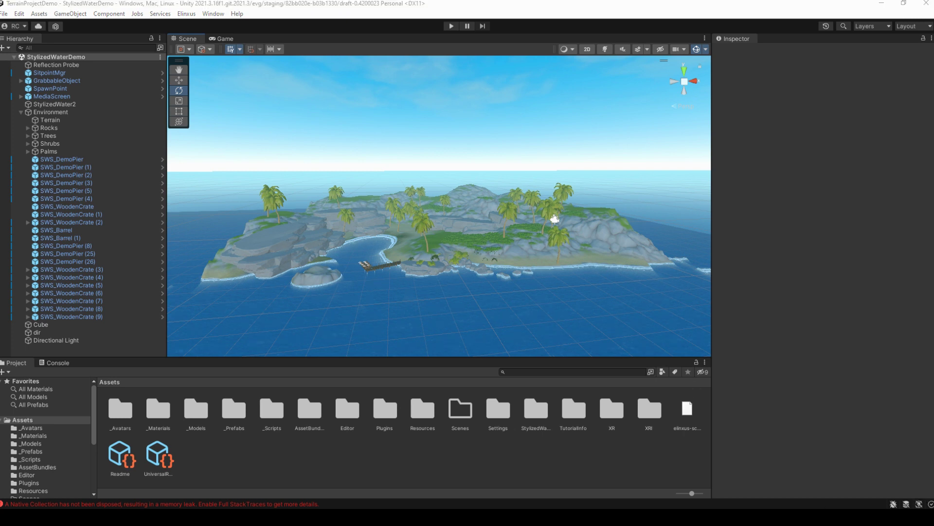
# Step: Switch to the Unity Asset Store in the browser, open the 3D category, and search the store for "terrain"
pyautogui.click(381, 10)
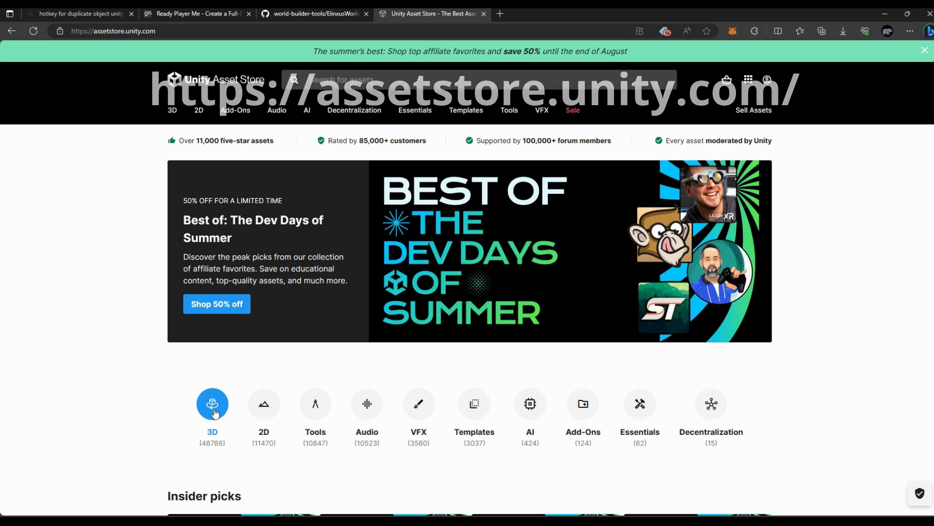
pyautogui.click(212, 432)
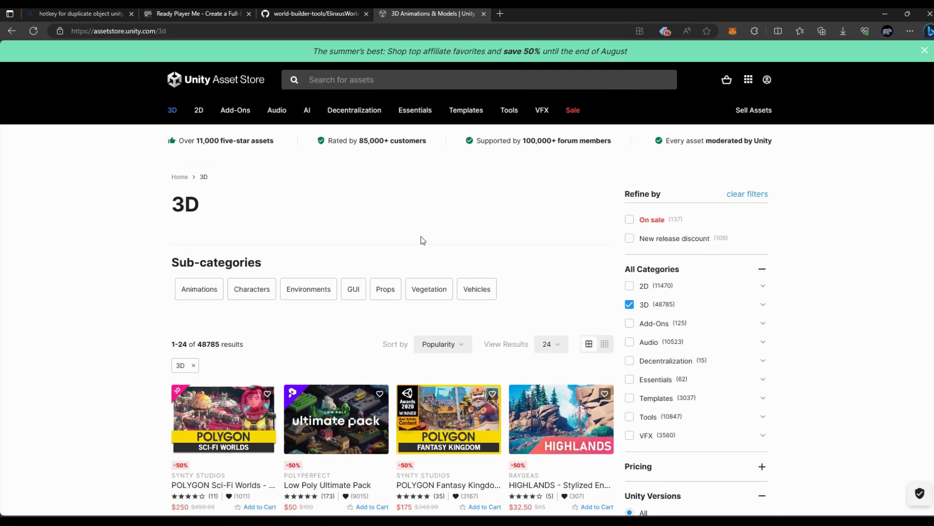
pyautogui.click(333, 83)
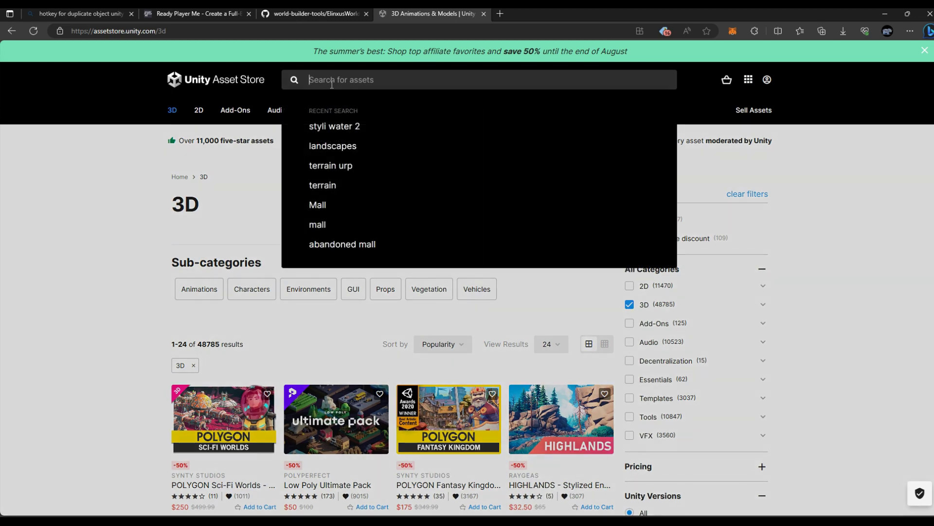
pyautogui.write('terrain')
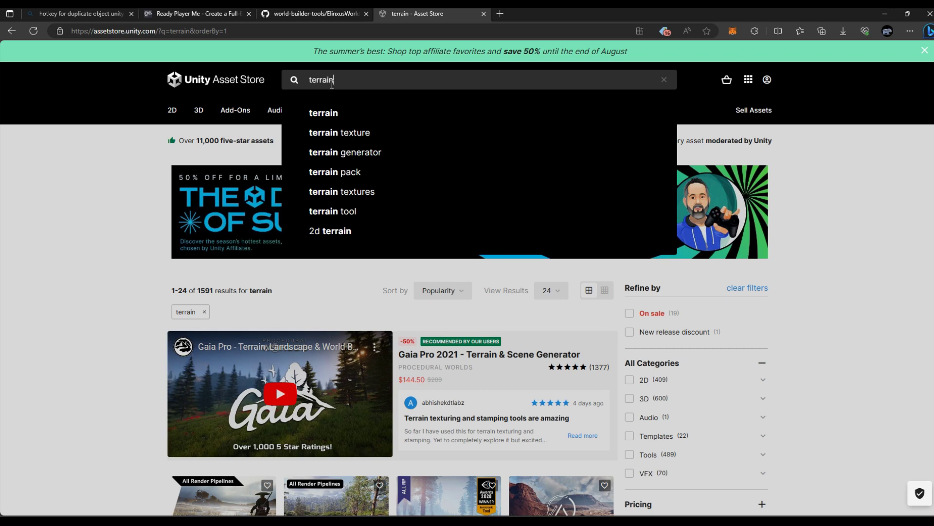
pyautogui.press('Escape')
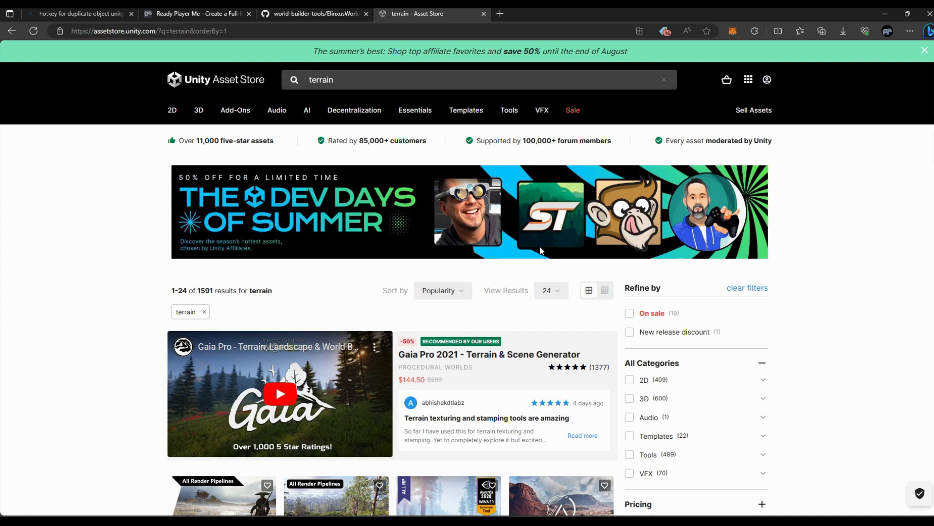
pyautogui.scroll(-4, 496, 295)
pyautogui.scroll(4, 496, 294)
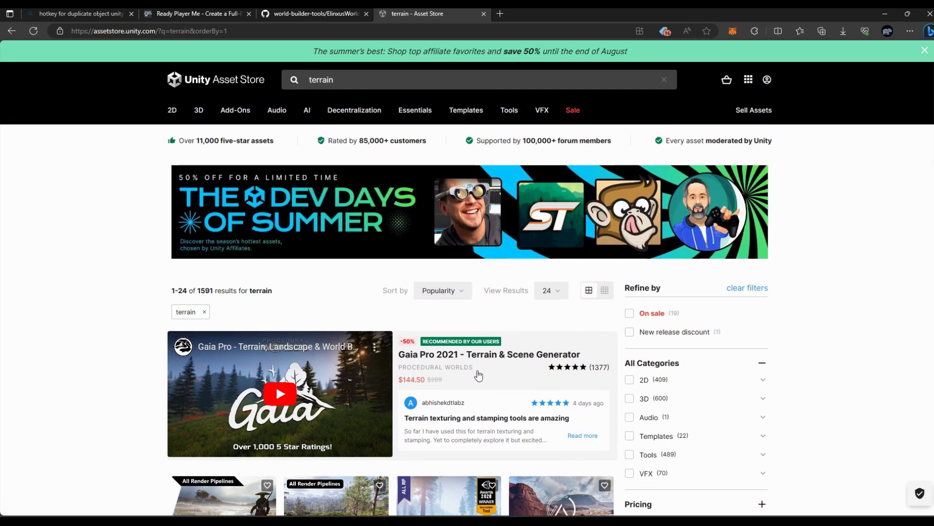
pyautogui.scroll(-3, 473, 373)
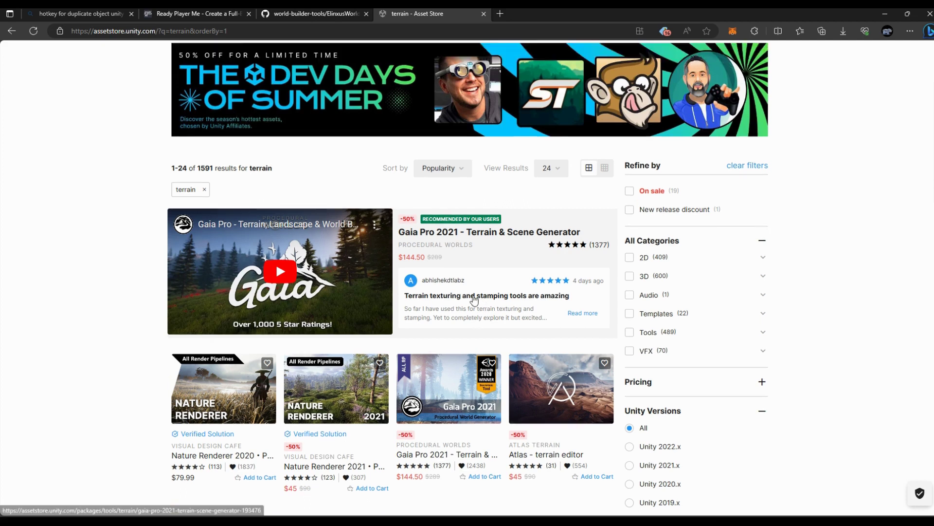
# Step: Refine the asset search to "terrain urp"
pyautogui.scroll(3, 475, 297)
pyautogui.click(354, 80)
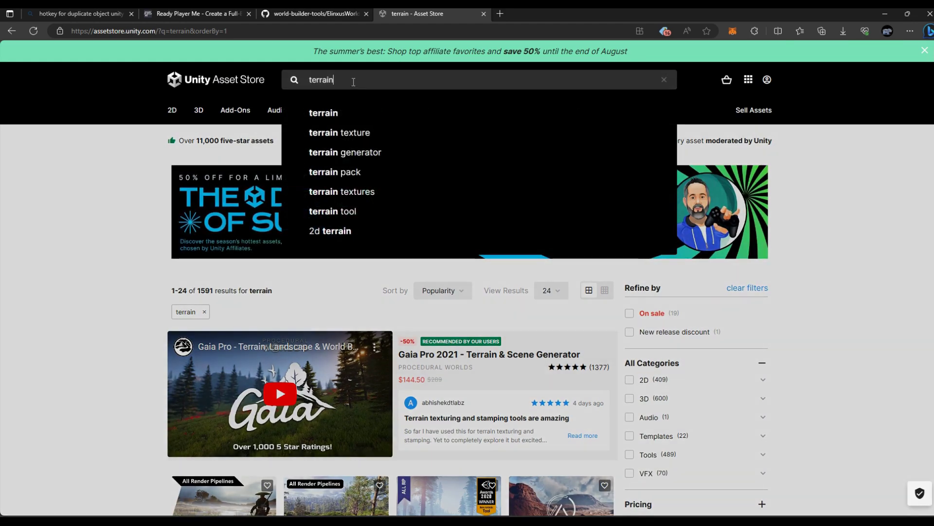
pyautogui.press('Return')
pyautogui.write('urp')
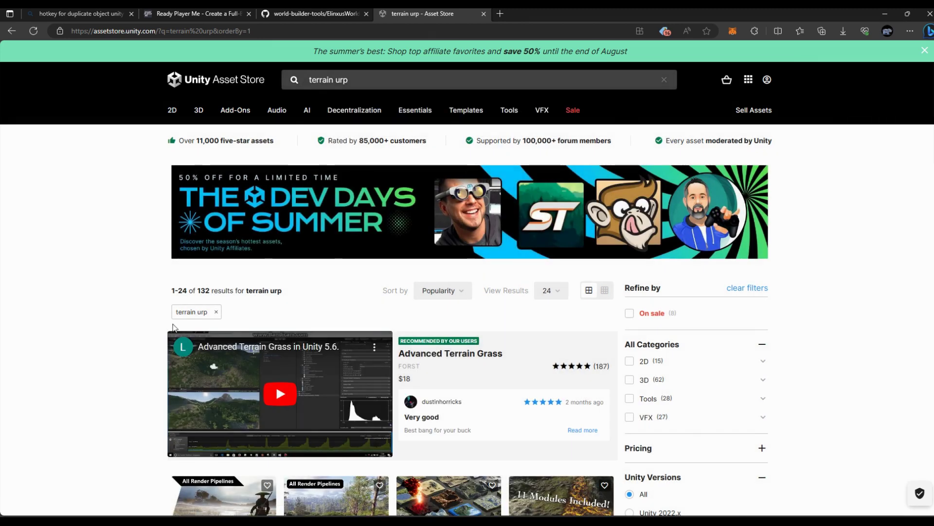
# Step: Look through the URP terrain search results for packs, renderers and shaders, comparing free and paid assets
pyautogui.scroll(-3, 136, 351)
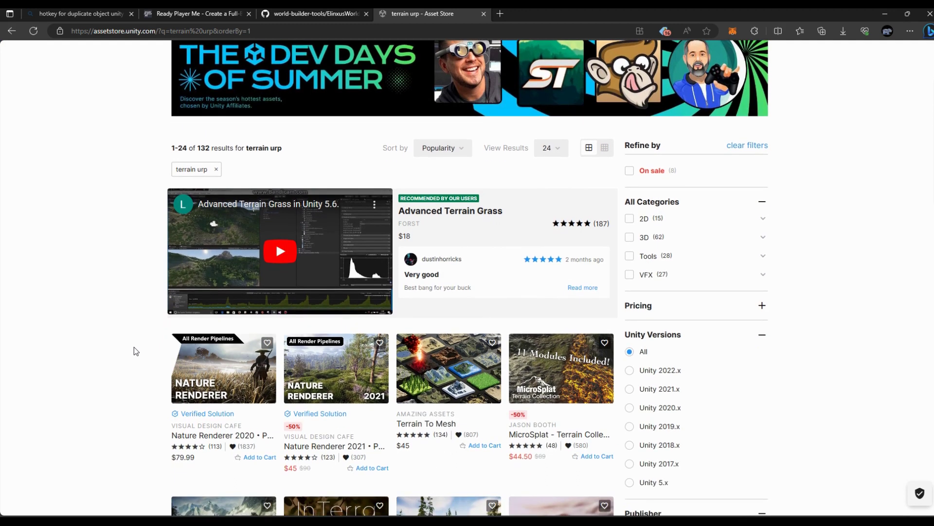
pyautogui.scroll(-6, 135, 348)
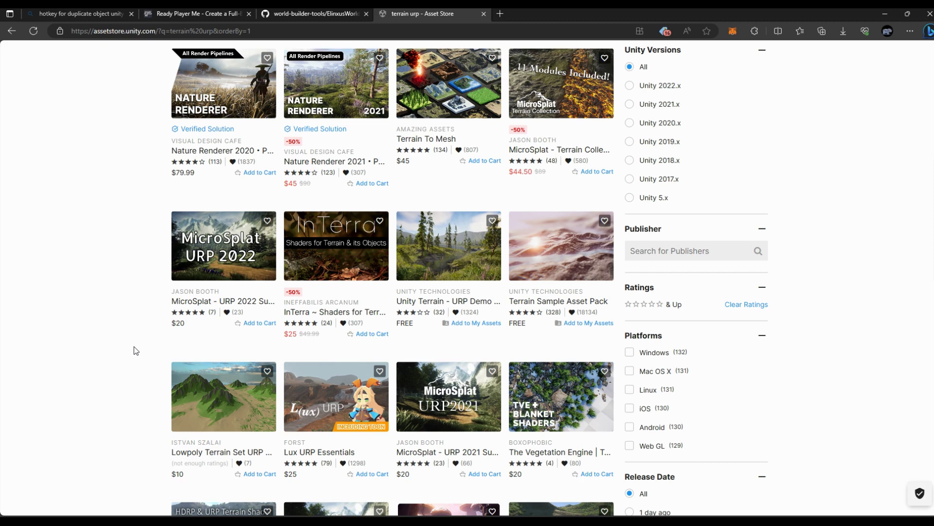
pyautogui.scroll(8, 336, 233)
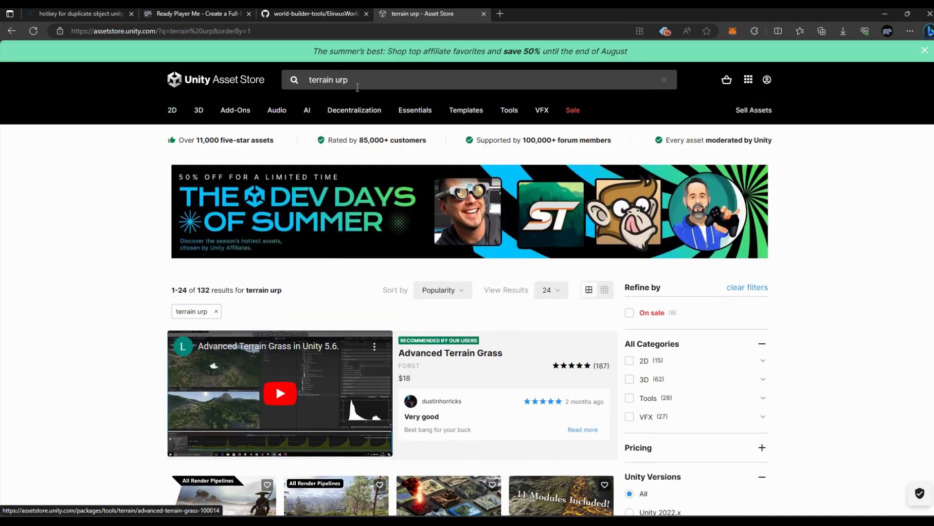
pyautogui.scroll(-8, 365, 292)
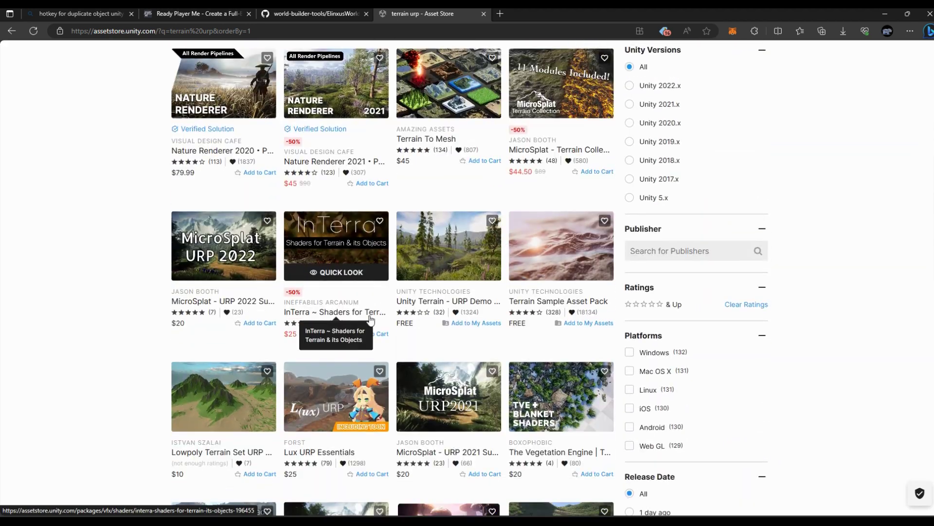
pyautogui.scroll(-3, 370, 319)
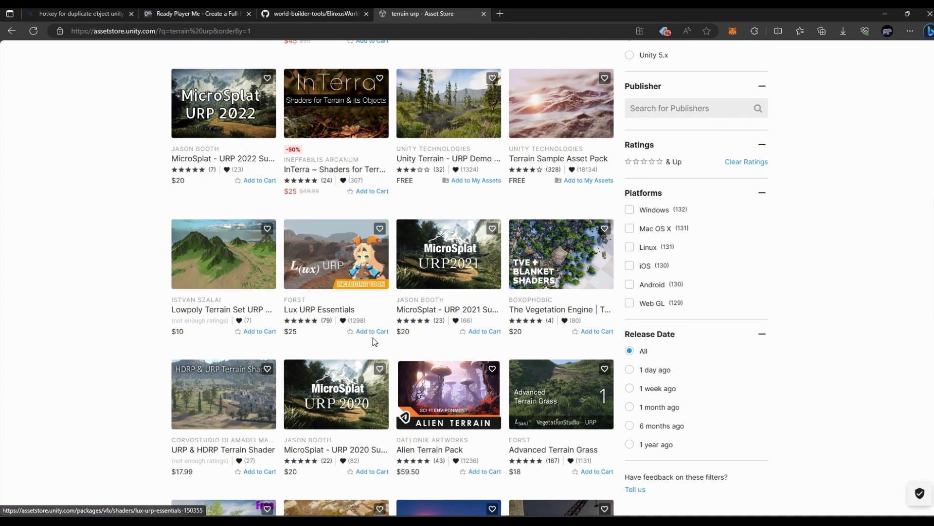
pyautogui.scroll(10, 372, 336)
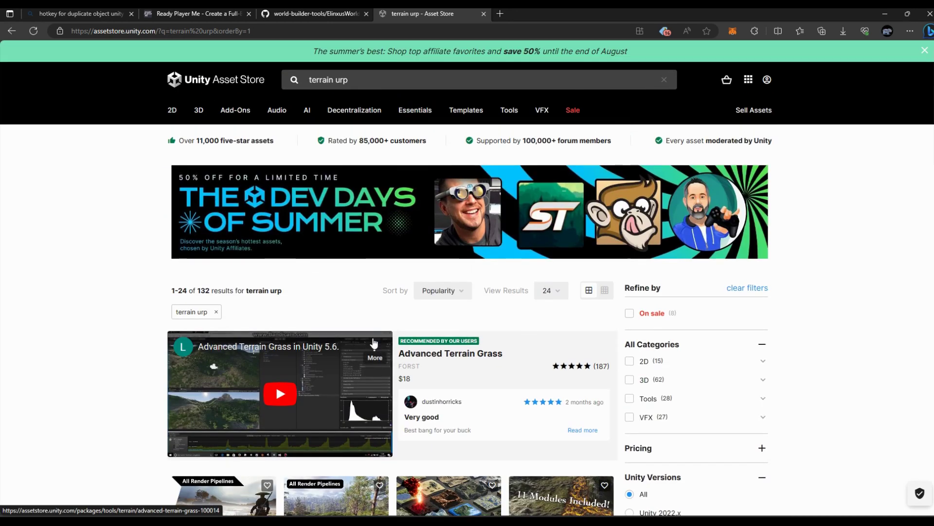
pyautogui.scroll(-1, 443, 380)
pyautogui.scroll(-6, 443, 380)
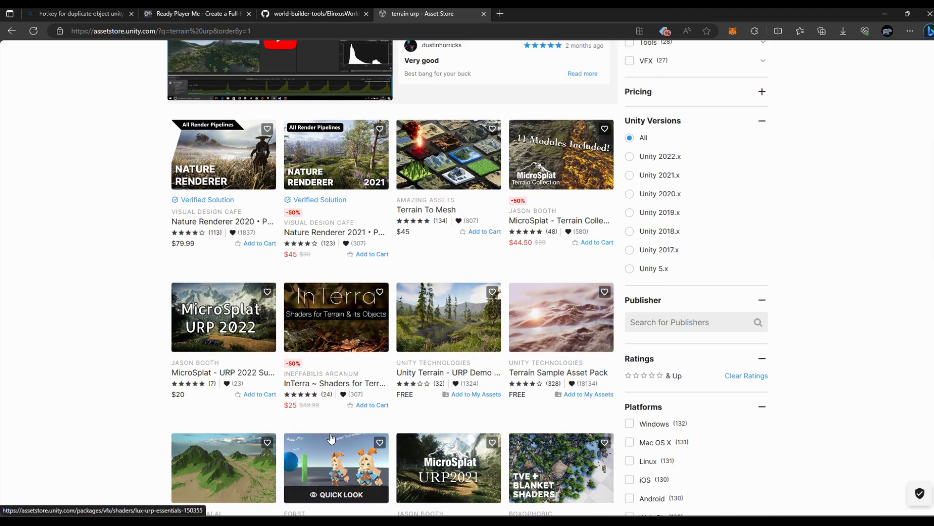
pyautogui.scroll(-4, 340, 426)
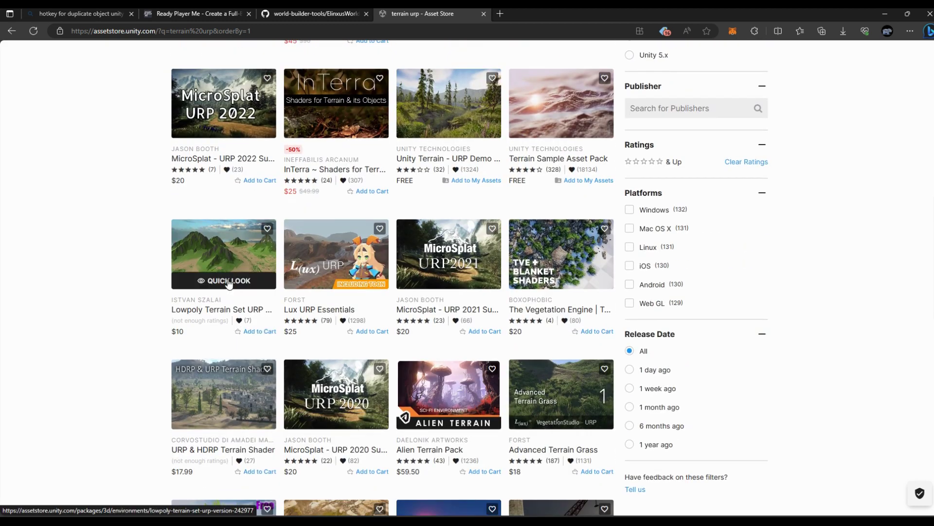
# Step: Open the Lowpoly Terrain Set URP Version product page, review its details, and show the Unity ID account options
pyautogui.click(220, 259)
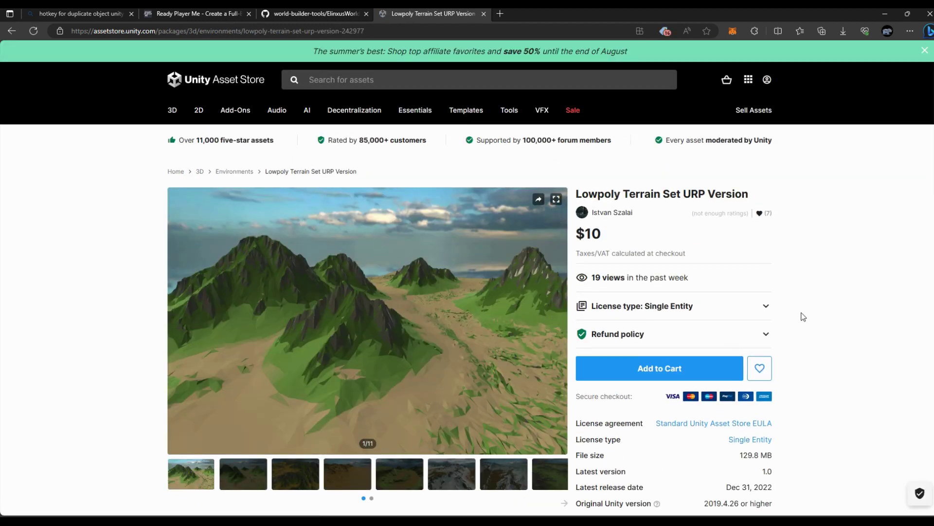
pyautogui.scroll(-4, 803, 318)
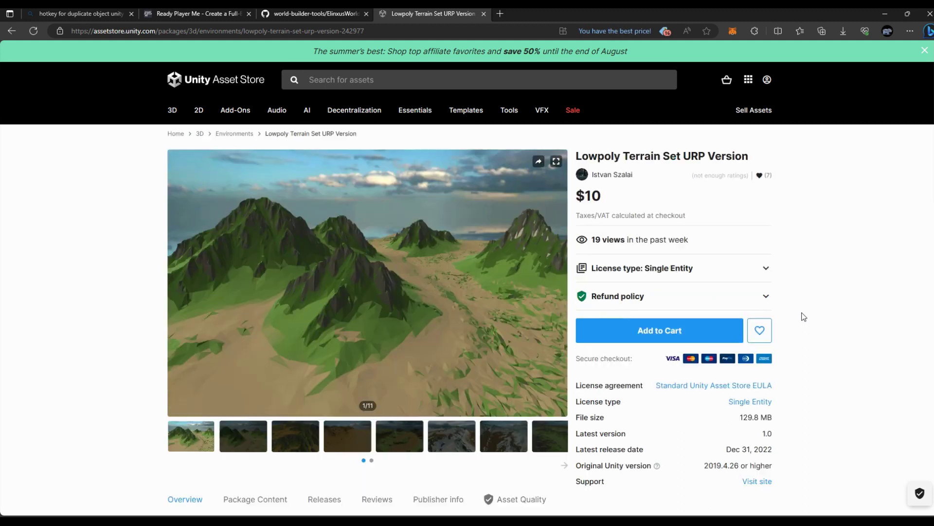
pyautogui.scroll(4, 813, 359)
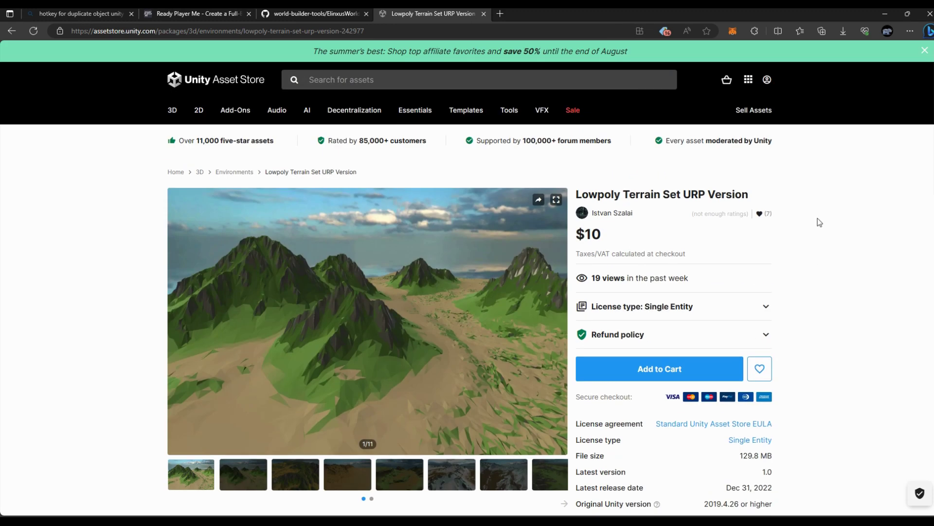
pyautogui.click(768, 81)
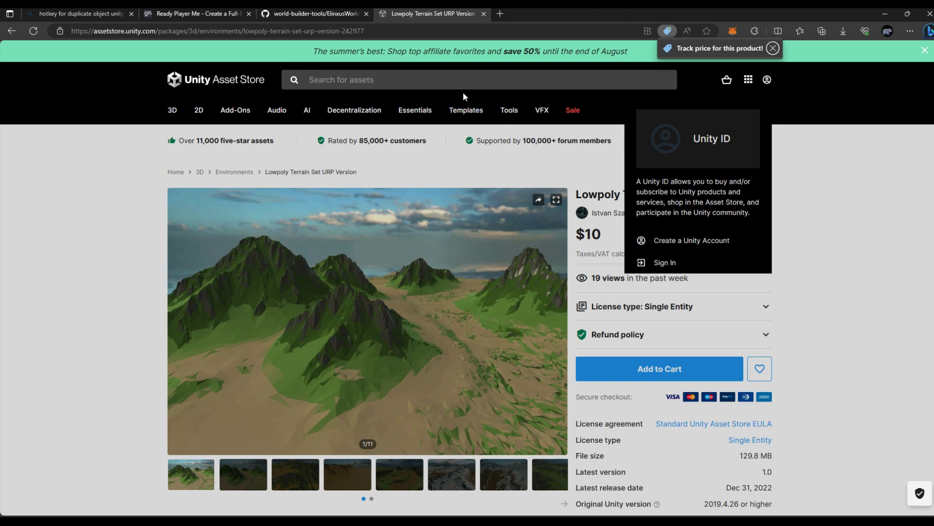
# Step: Switch back to Unity and review Stylized Water 2 among My Assets in the Package Manager, closing the window when done
pyautogui.click(879, 12)
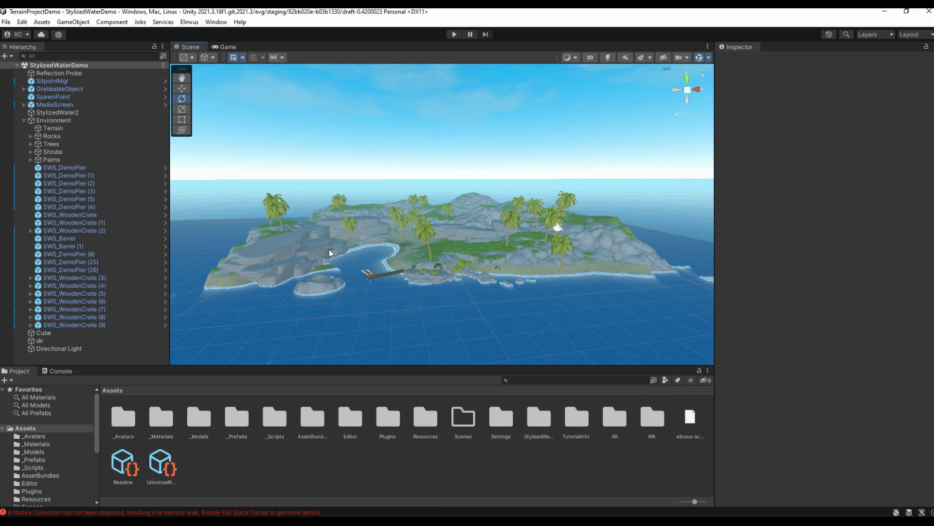
pyautogui.click(216, 22)
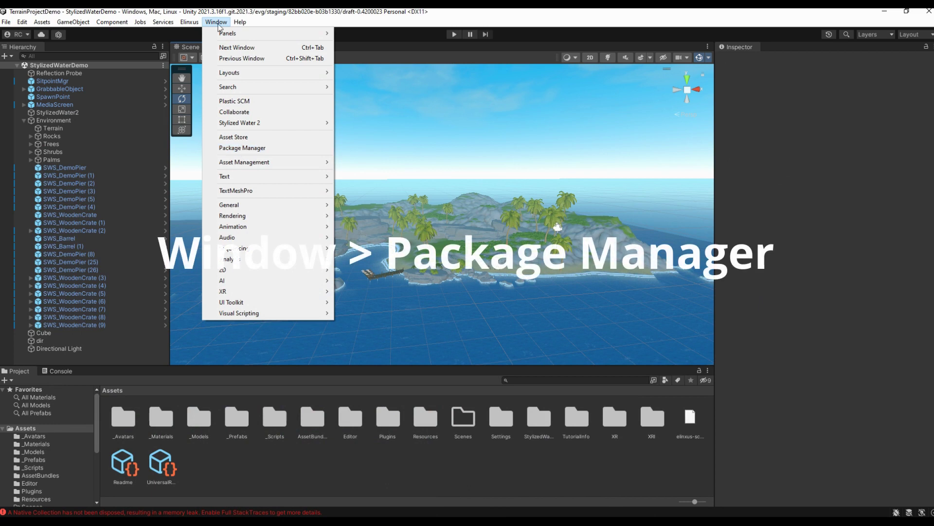
pyautogui.click(239, 147)
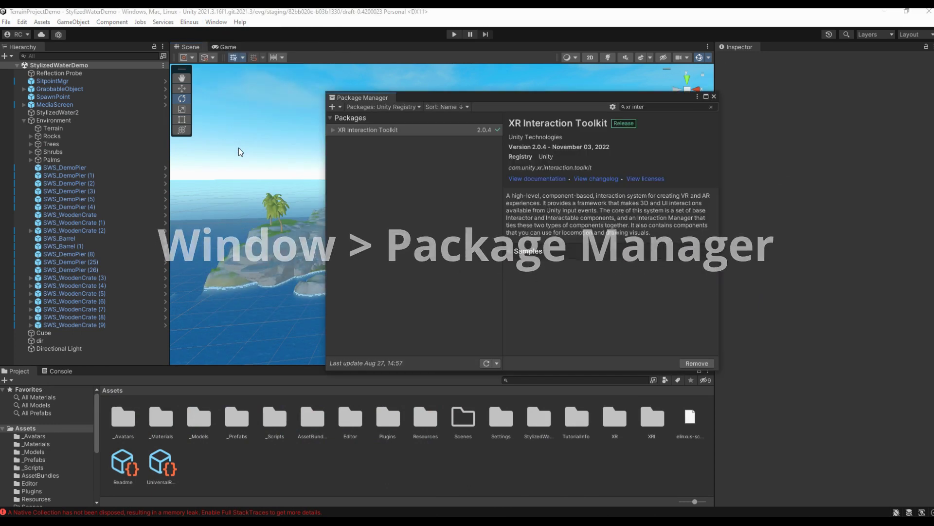
pyautogui.click(407, 107)
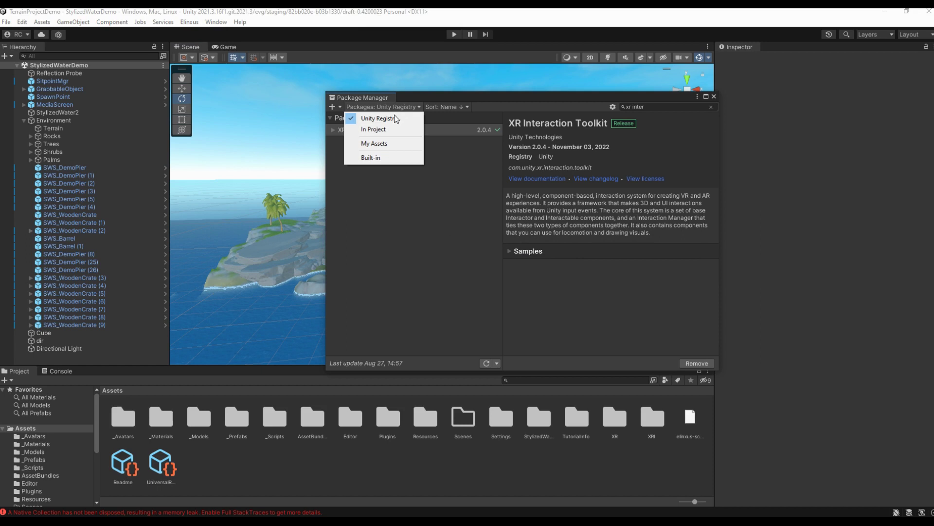
pyautogui.click(355, 144)
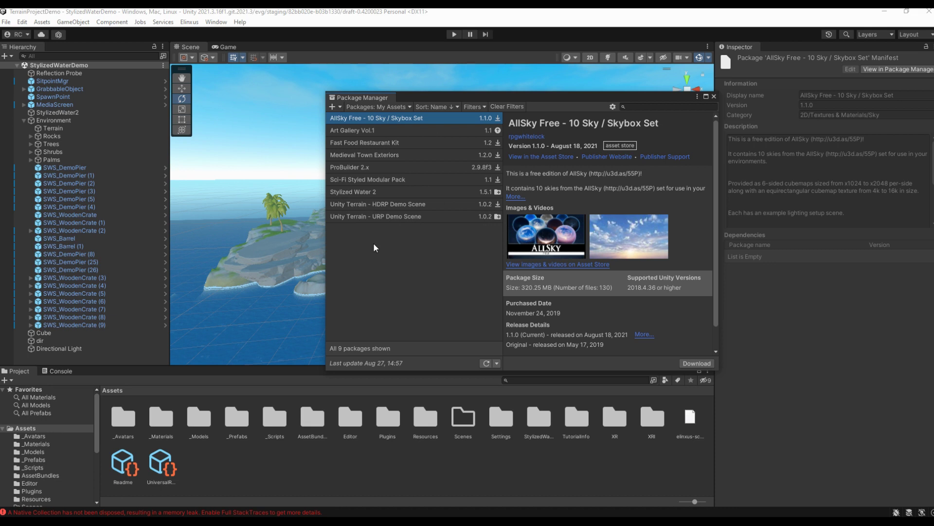
pyautogui.click(414, 194)
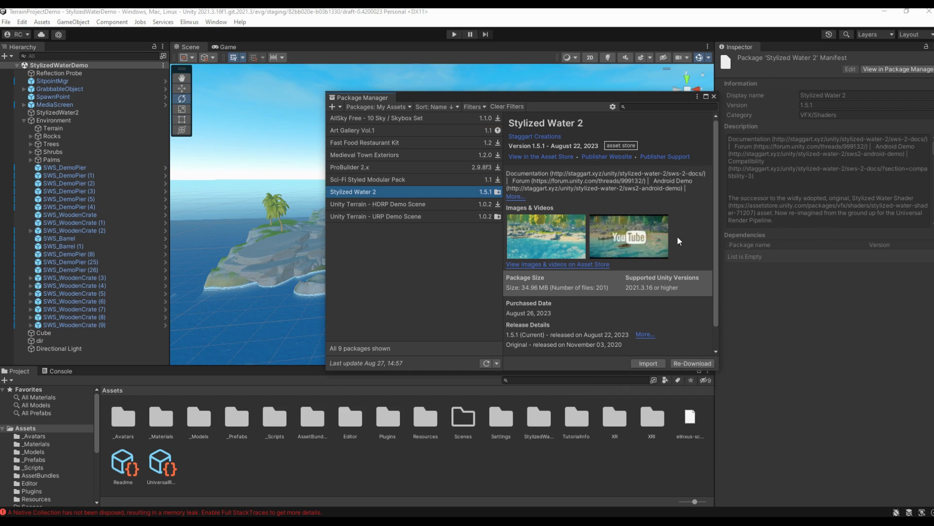
pyautogui.click(714, 96)
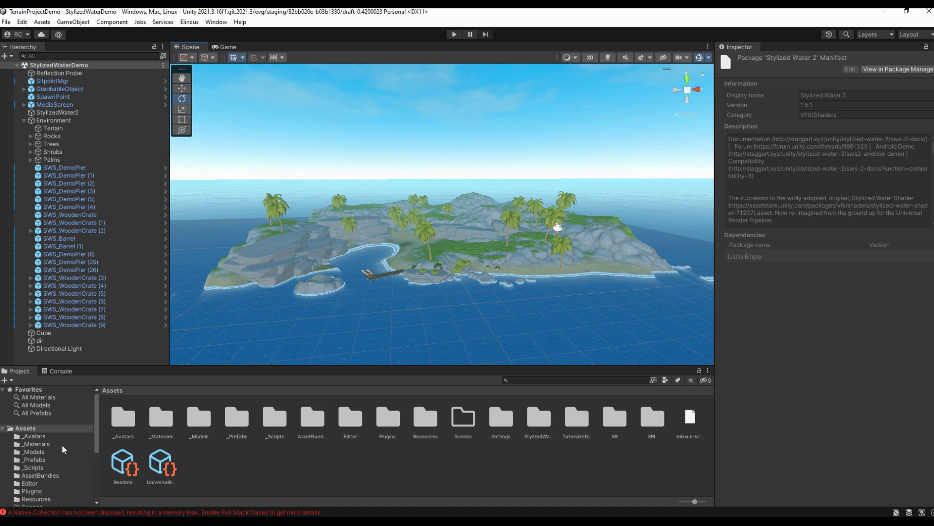
# Step: Open the _Demo folder inside the project's StylizedWater2 assets
pyautogui.scroll(-3, 62, 445)
pyautogui.click(42, 463)
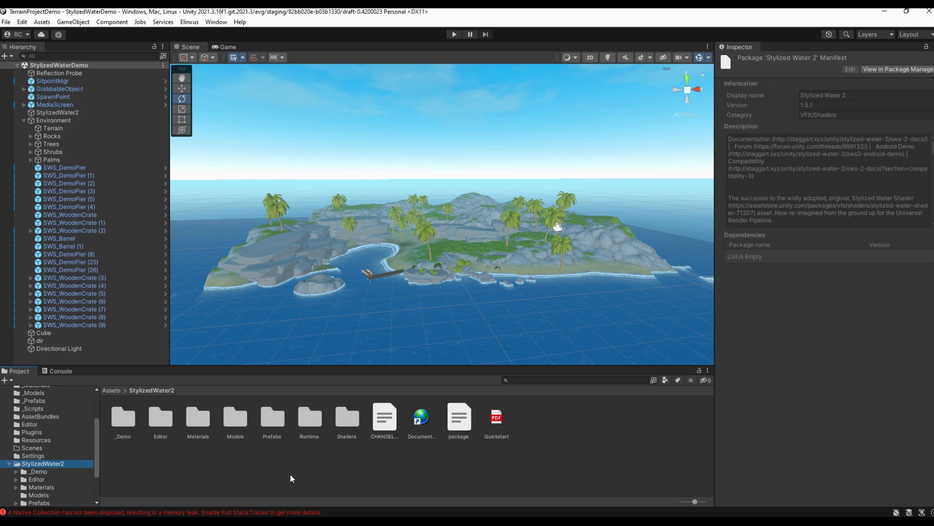
pyautogui.click(132, 433)
pyautogui.doubleClick(132, 434)
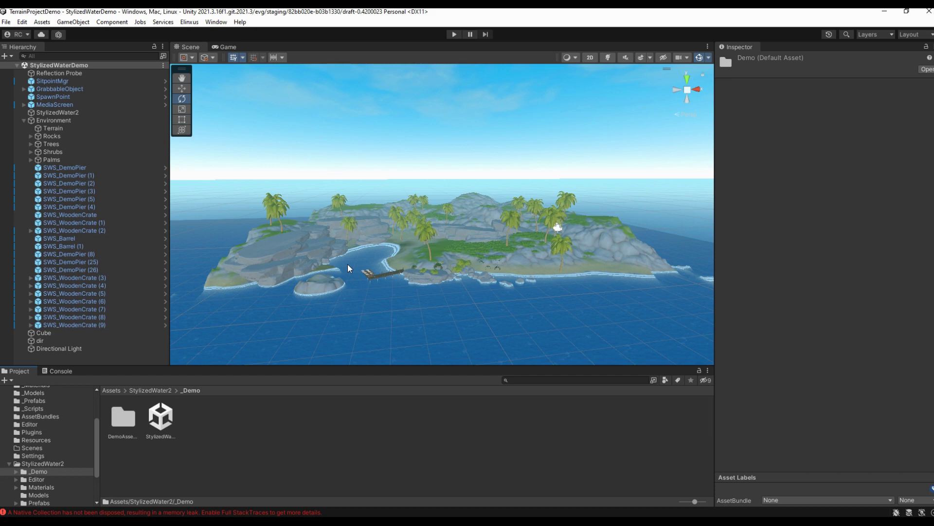
# Step: Filter the scene objects by "dir" and delete both the Directional Light and the "dir" camera
pyautogui.click(81, 57)
pyautogui.write('dir')
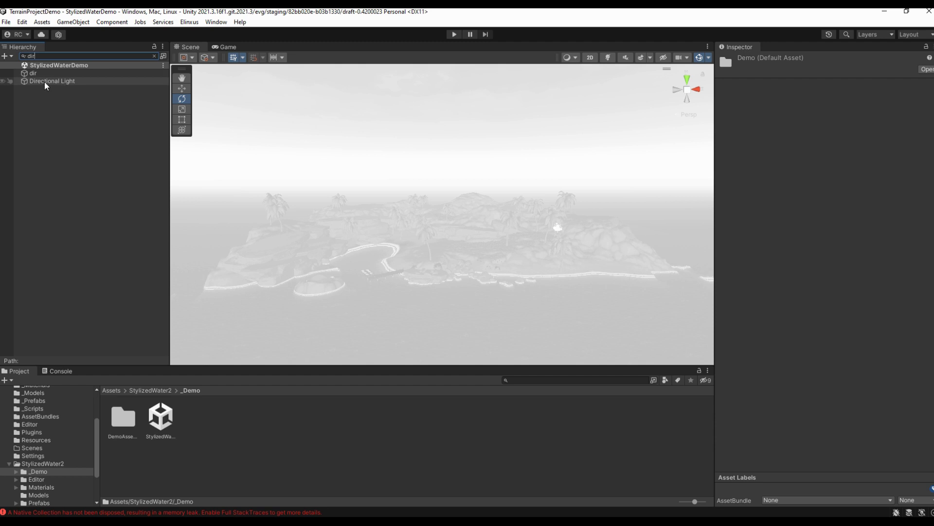
pyautogui.click(44, 81)
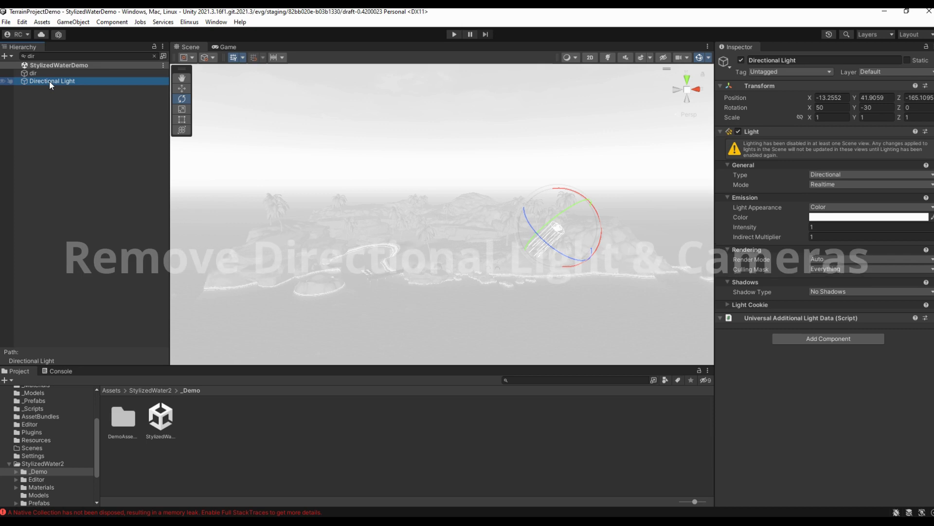
pyautogui.press('Delete')
pyautogui.click(33, 74)
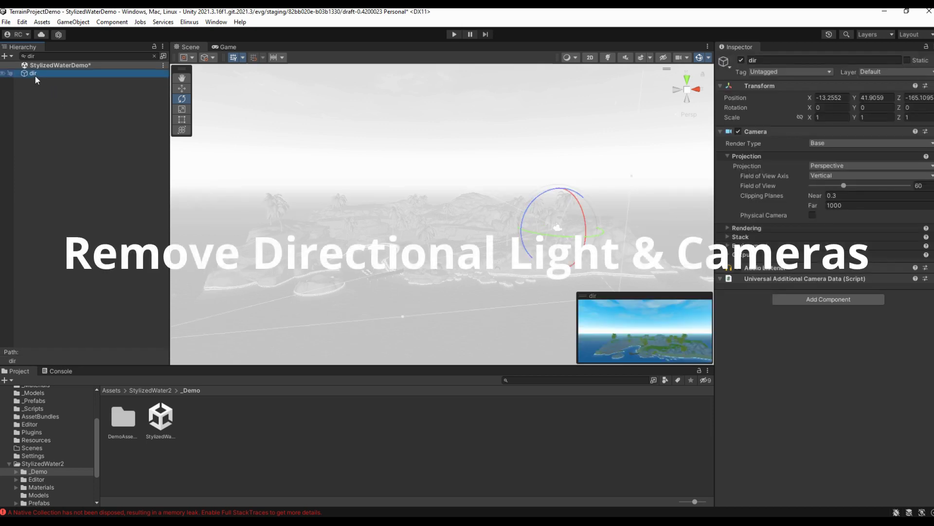
pyautogui.press('Delete')
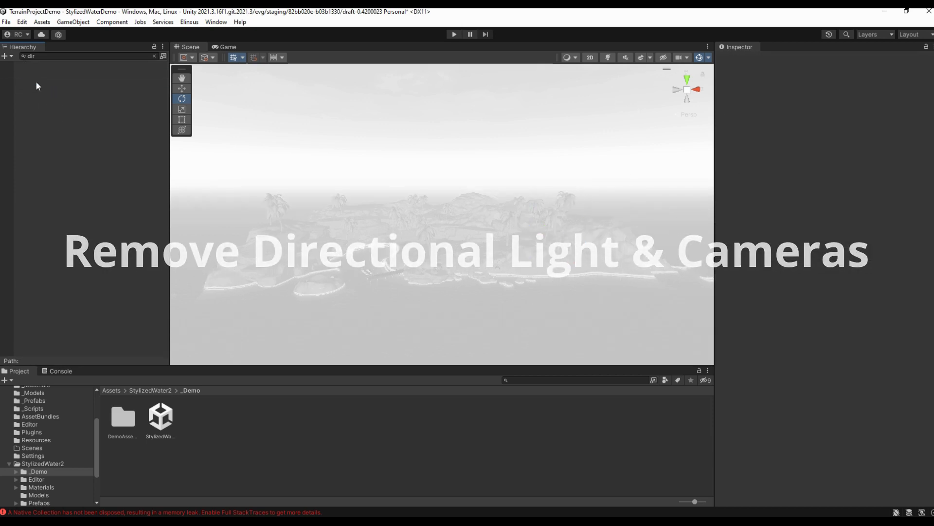
# Step: Clear the scene object filter and save the StylizedWaterDemo scene
pyautogui.click(60, 57)
pyautogui.press('BackSpace')
pyautogui.press('BackSpace')
pyautogui.press('BackSpace')
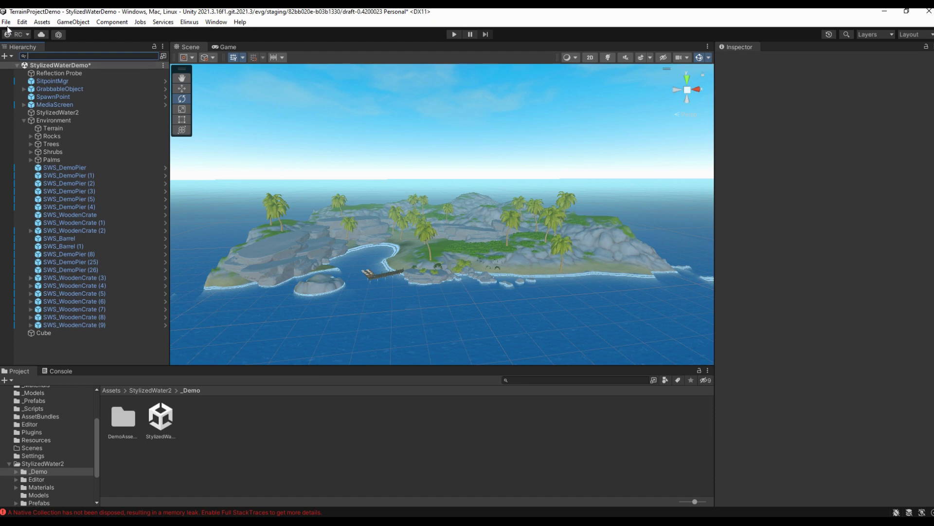
pyautogui.click(6, 22)
pyautogui.click(21, 68)
# Step: Remove the scene's skybox by setting the Skybox Material to None in the Environment lighting settings, closing the Lighting window when done
pyautogui.click(216, 22)
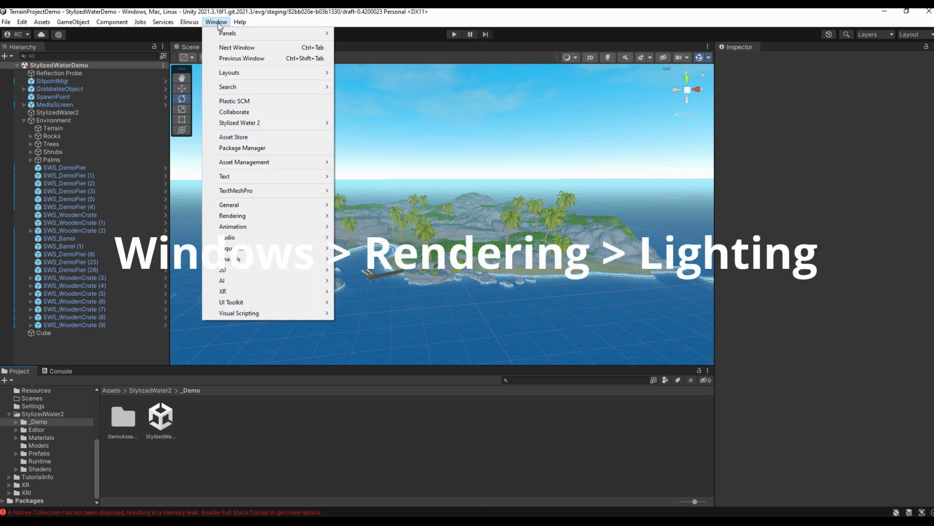
pyautogui.moveTo(321, 216)
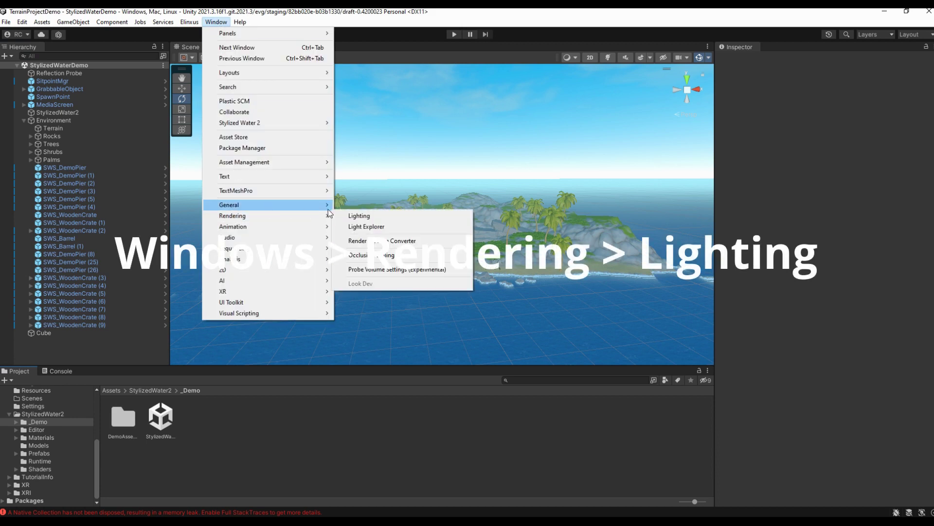
pyautogui.click(360, 216)
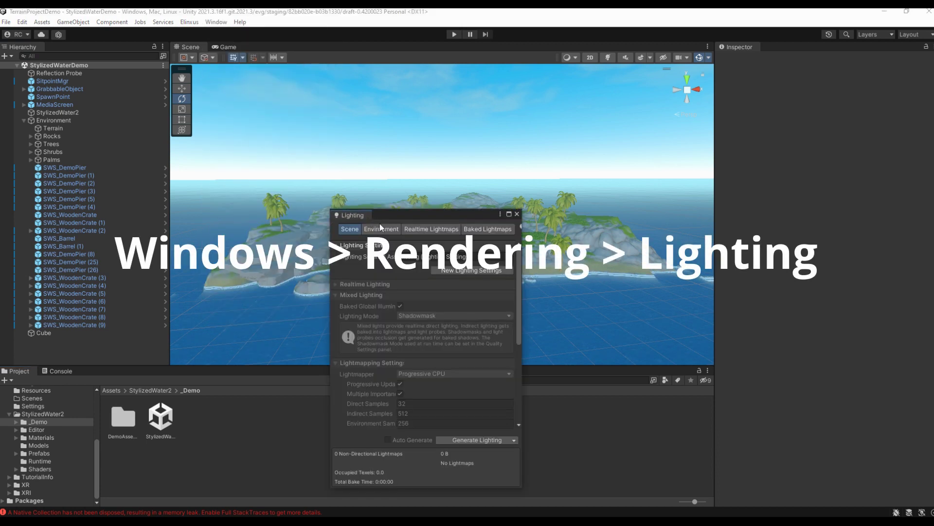
pyautogui.click(381, 229)
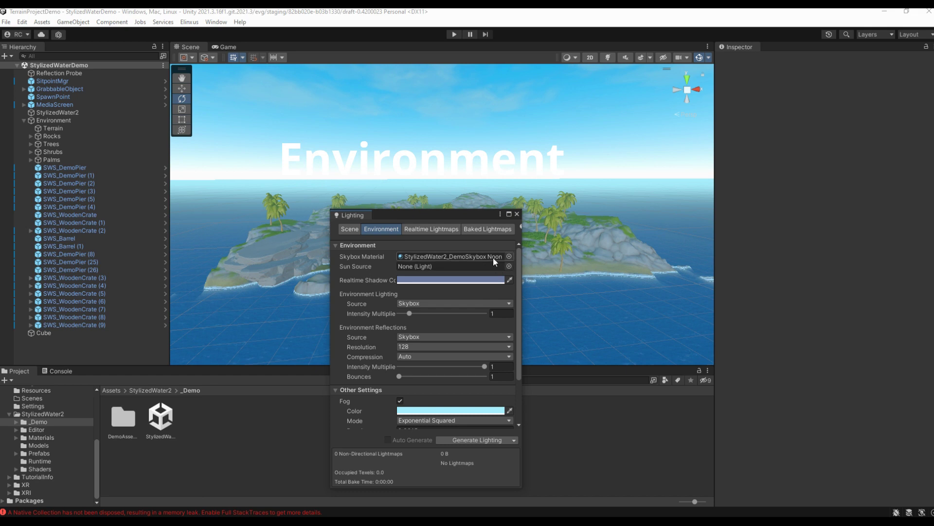
pyautogui.click(508, 255)
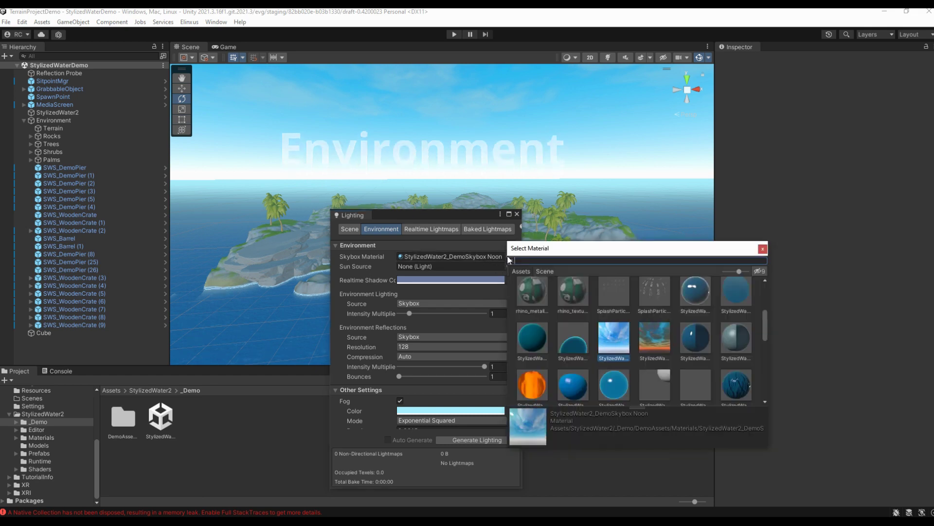
pyautogui.scroll(5, 577, 299)
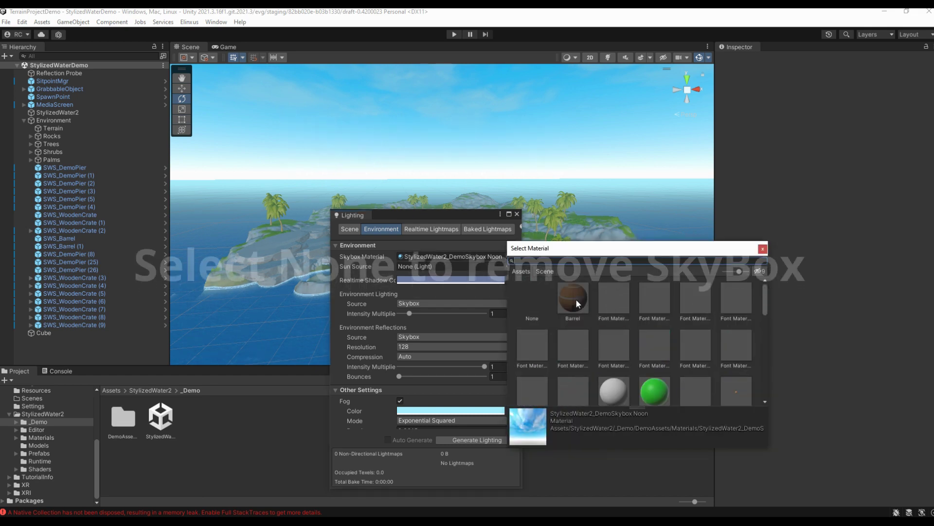
pyautogui.click(532, 301)
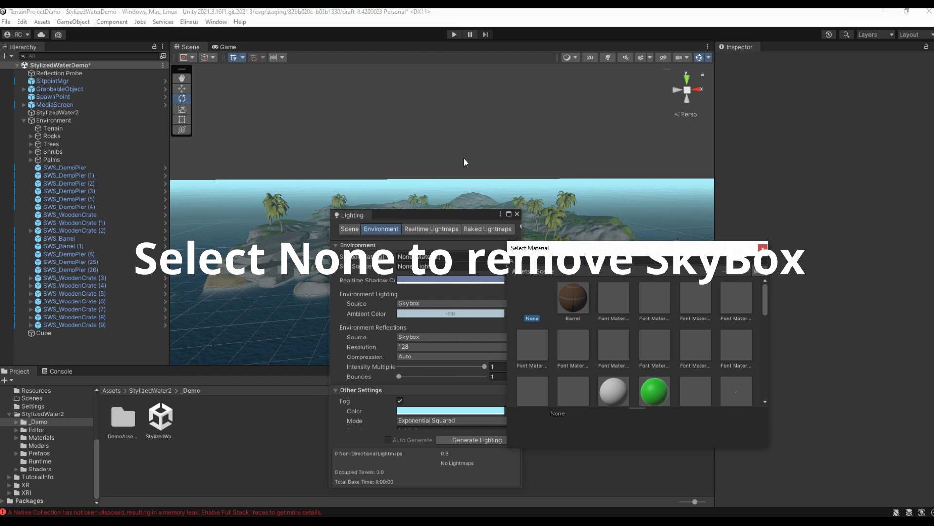
pyautogui.click(762, 248)
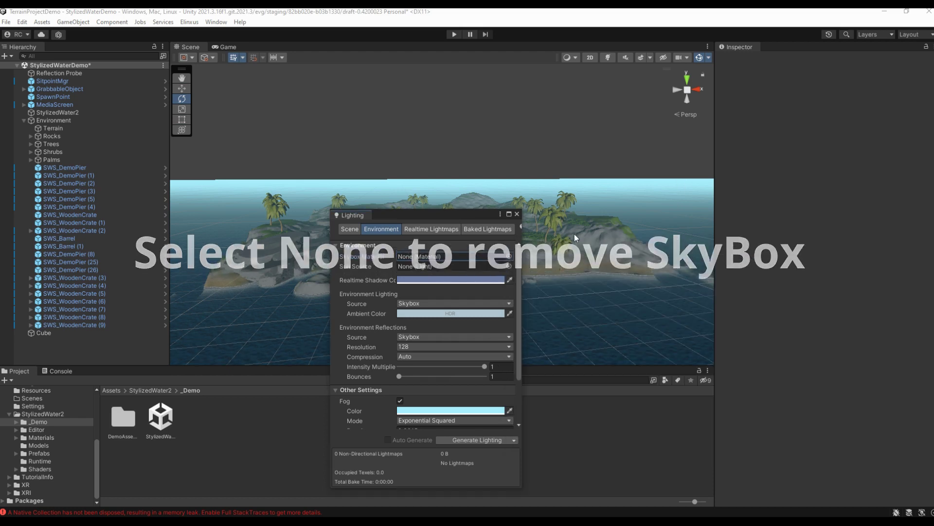
pyautogui.click(517, 214)
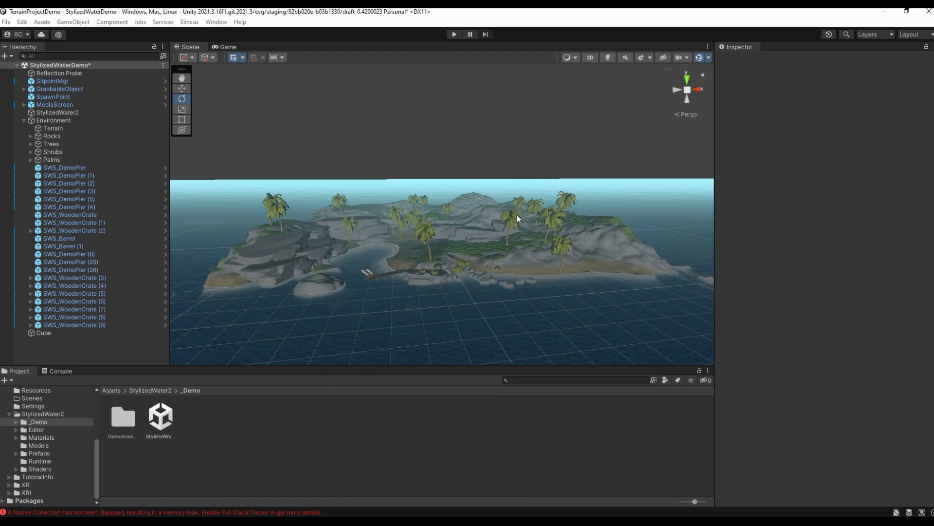
# Step: Save the scene without its skybox, and save the project
pyautogui.click(5, 22)
pyautogui.click(17, 70)
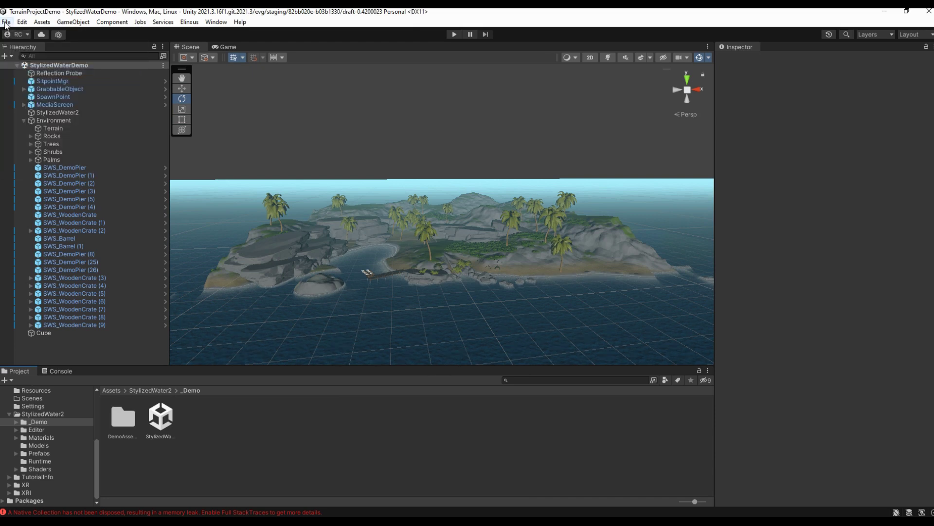
pyautogui.click(5, 22)
pyautogui.click(28, 126)
# Step: Select the island's Terrain and activate the Raise or Lower Terrain tool with a brush size of 5
pyautogui.moveTo(459, 296); pyautogui.dragTo(416, 312, button='right')
pyautogui.press('w')
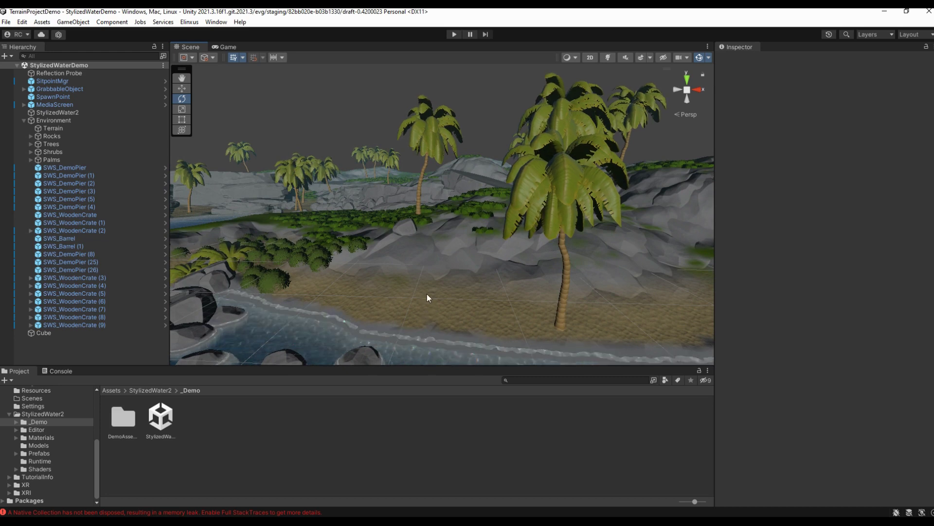
pyautogui.moveTo(425, 293); pyautogui.dragTo(441, 195, button='right')
pyautogui.click(445, 236)
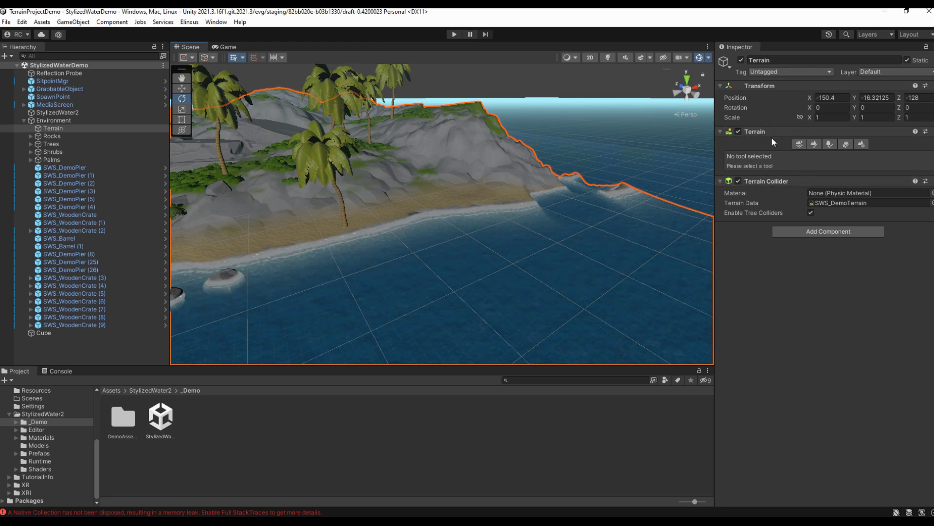
pyautogui.click(814, 144)
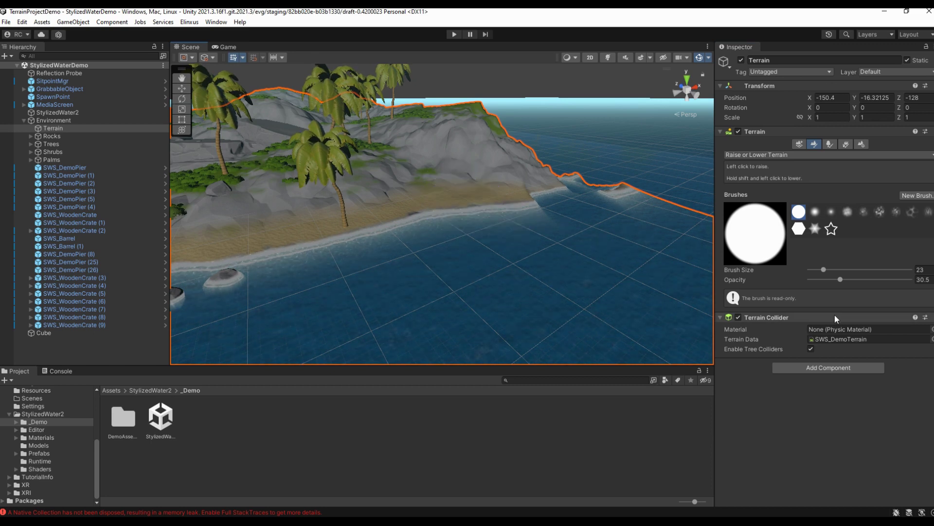
pyautogui.moveTo(825, 271); pyautogui.dragTo(815, 271)
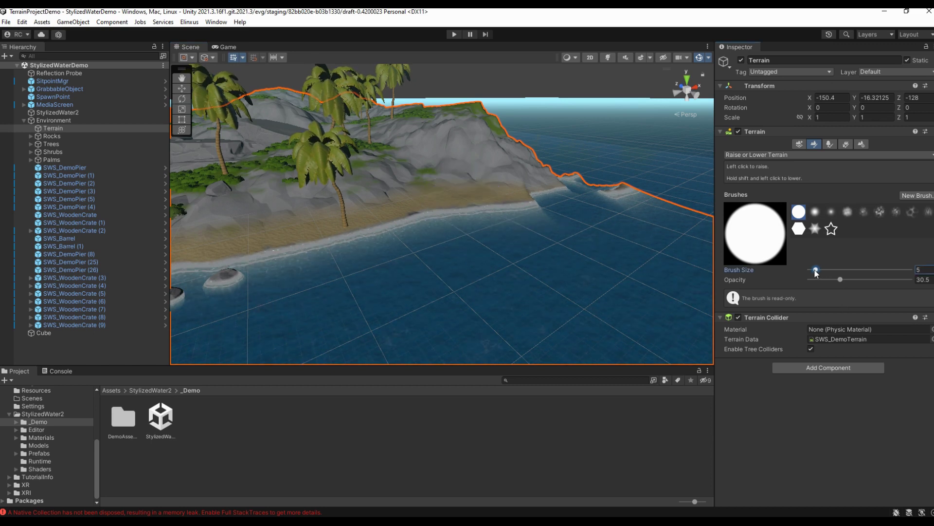
# Step: Lower the sandy beach terrain at the foot of the rocks to carve an inlet into the shoreline
pyautogui.moveTo(463, 208); pyautogui.dragTo(475, 193, button='right')
pyautogui.press('w')
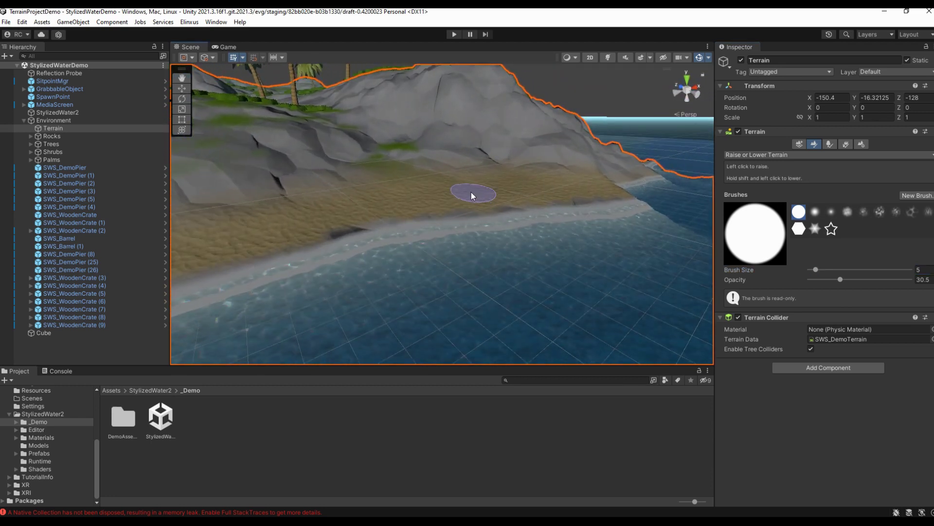
pyautogui.keyDown('shift'); pyautogui.click(470, 195); pyautogui.keyUp('shift')
pyautogui.moveTo(495, 205)
pyautogui.keyDown('shift'); pyautogui.mouseDown()
pyautogui.moveTo(494, 250)
pyautogui.moveTo(535, 235)
pyautogui.moveTo(505, 206)
pyautogui.moveTo(498, 214)
pyautogui.mouseUp(); pyautogui.keyUp('shift')
pyautogui.moveTo(569, 246)
pyautogui.keyDown('shift'); pyautogui.mouseDown()
pyautogui.moveTo(512, 232)
pyautogui.moveTo(538, 258)
pyautogui.moveTo(489, 222)
pyautogui.mouseUp(); pyautogui.keyUp('shift')
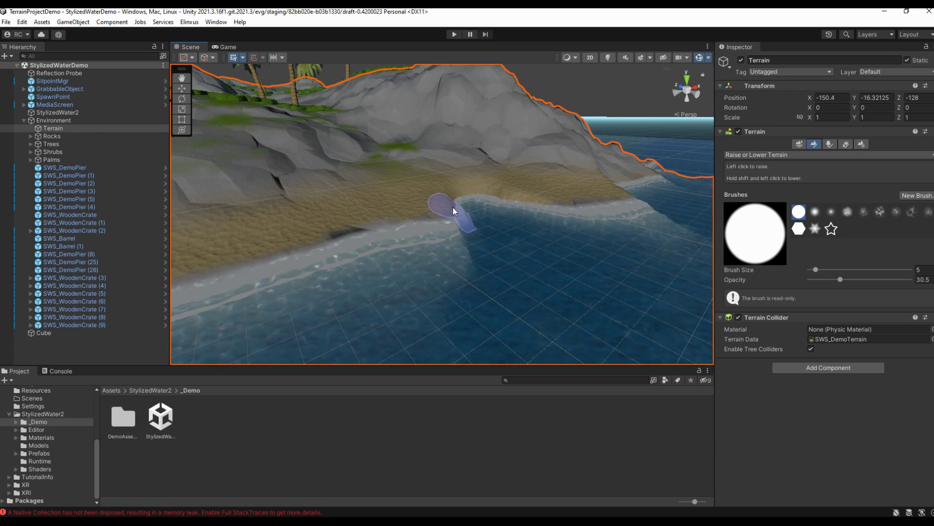
# Step: Raise a ridge of sand along the beach next to the carved inlet, and set the brush size to 16
pyautogui.moveTo(453, 206)
pyautogui.mouseDown()
pyautogui.moveTo(461, 182)
pyautogui.moveTo(529, 175)
pyautogui.moveTo(499, 201)
pyautogui.moveTo(586, 191)
pyautogui.mouseUp()
pyautogui.moveTo(555, 195)
pyautogui.mouseDown(button='right')
pyautogui.moveTo(563, 213)
pyautogui.moveTo(528, 238)
pyautogui.moveTo(503, 217)
pyautogui.moveTo(448, 209)
pyautogui.moveTo(460, 212)
pyautogui.mouseUp(button='right')
pyautogui.moveTo(816, 271); pyautogui.dragTo(828, 270)
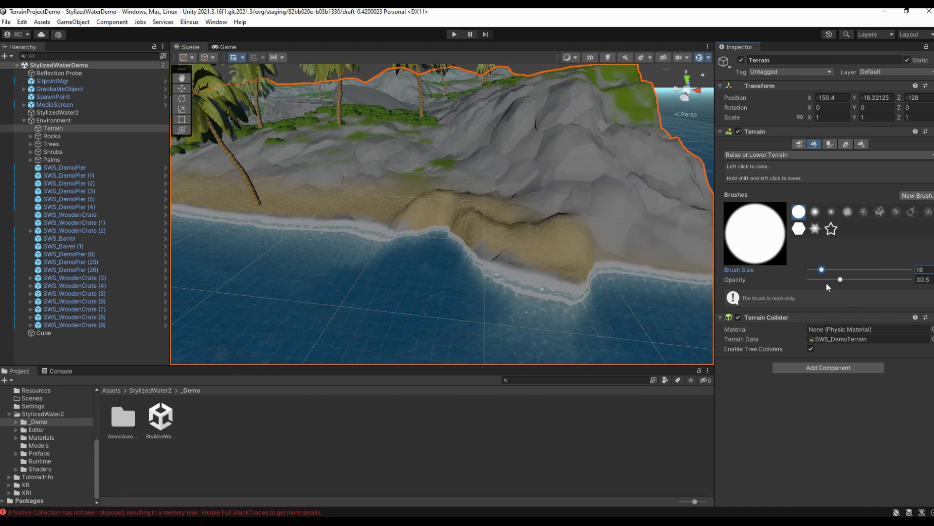
# Step: Set the brush opacity to 6.5 and undo all the lowering and raising strokes made on the beach
pyautogui.moveTo(840, 279); pyautogui.dragTo(837, 279)
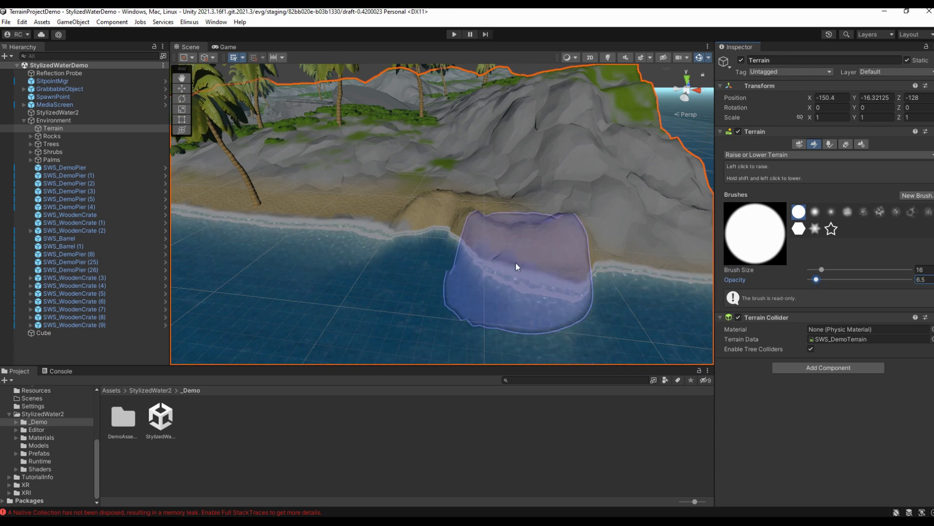
pyautogui.hotkey('ctrl', 'z')
pyautogui.hotkey('ctrl', 'z')
pyautogui.hotkey('ctrl', 'z')
pyautogui.hotkey('ctrl', 'z')
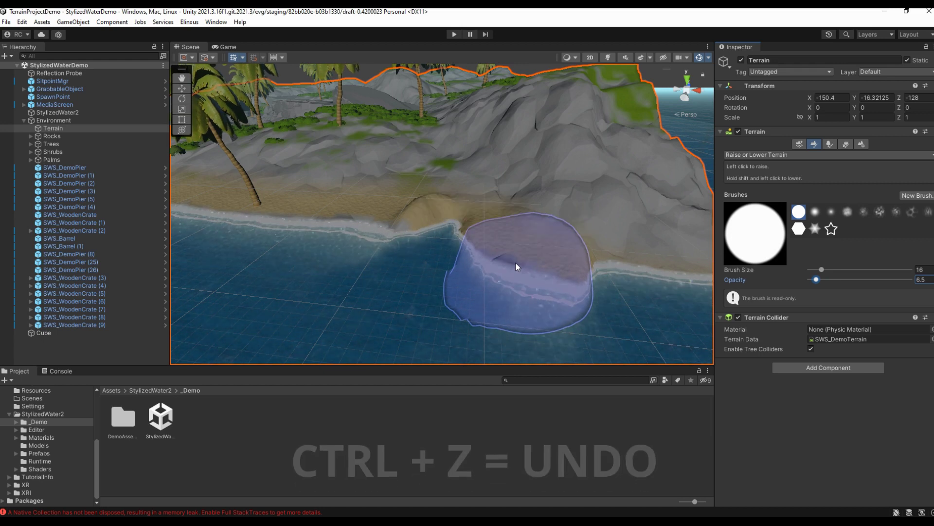
pyautogui.hotkey('ctrl', 'z')
pyautogui.hotkey('ctrl', 'z')
pyautogui.hotkey('ctrl', 'z')
pyautogui.hotkey('ctrl', 'z')
pyautogui.hotkey('ctrl', 'z')
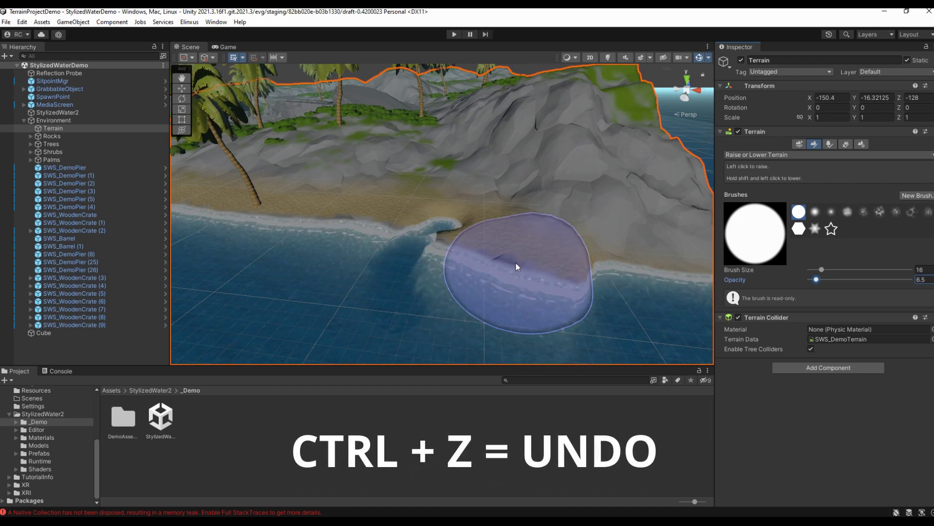
pyautogui.hotkey('ctrl', 'z')
pyautogui.hotkey('ctrl', 'z')
pyautogui.hotkey('ctrl', 'z')
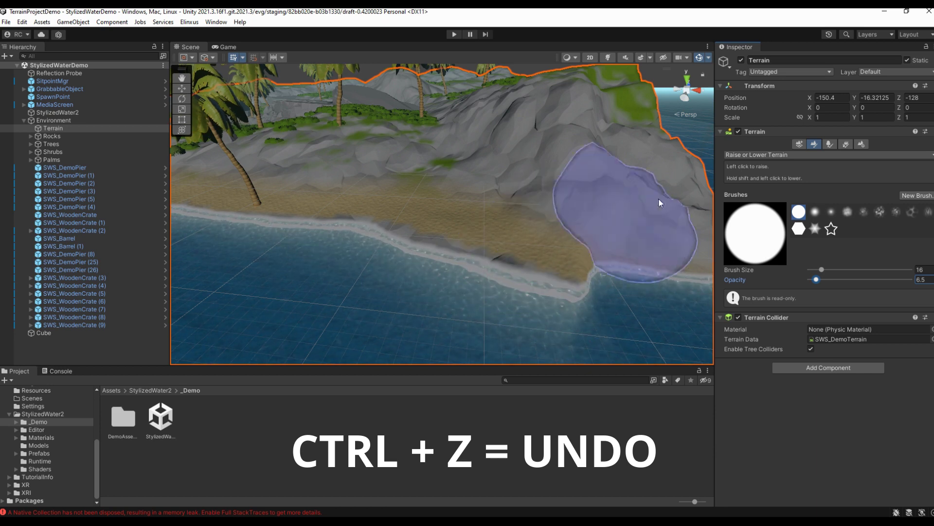
# Step: Switch the Terrain to Paint Details for the grass patch and set the brush size to 3.6
pyautogui.keyDown('alt'); pyautogui.moveTo(532, 262); pyautogui.dragTo(507, 279); pyautogui.keyUp('alt')
pyautogui.scroll(-5, 503, 253)
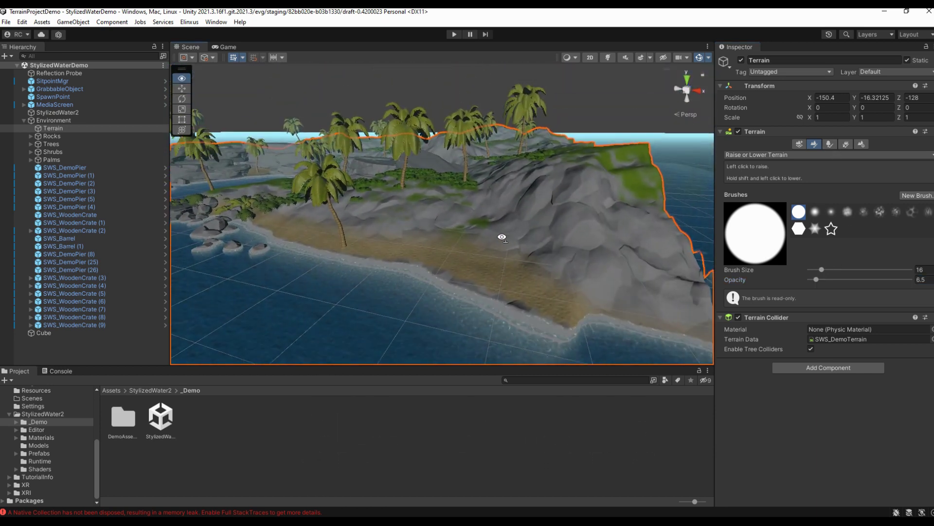
pyautogui.click(846, 146)
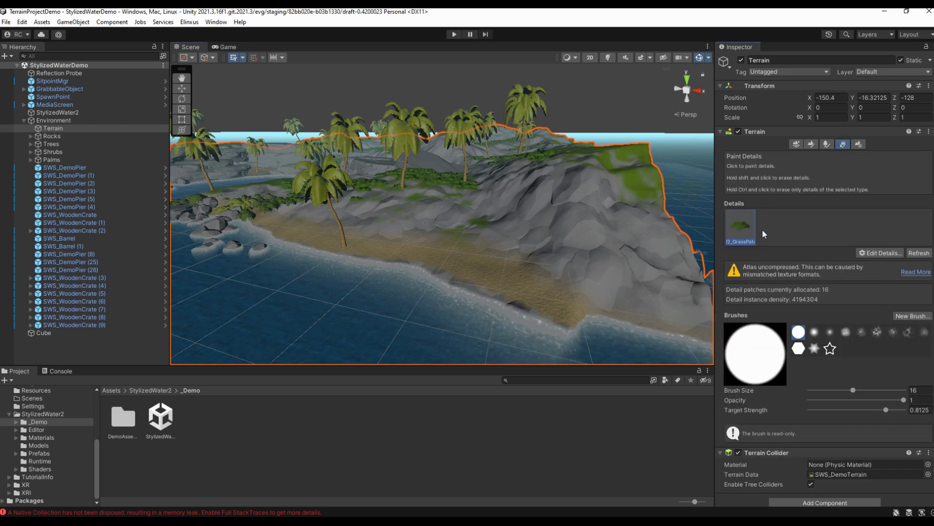
pyautogui.keyDown('alt'); pyautogui.moveTo(672, 287); pyautogui.dragTo(580, 227); pyautogui.keyUp('alt')
pyautogui.scroll(6, 581, 226)
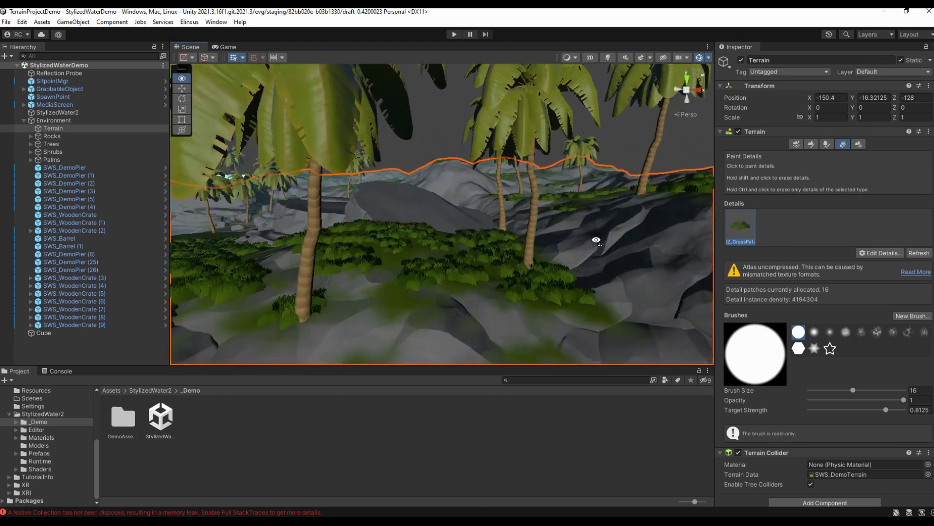
pyautogui.moveTo(855, 393); pyautogui.dragTo(825, 393)
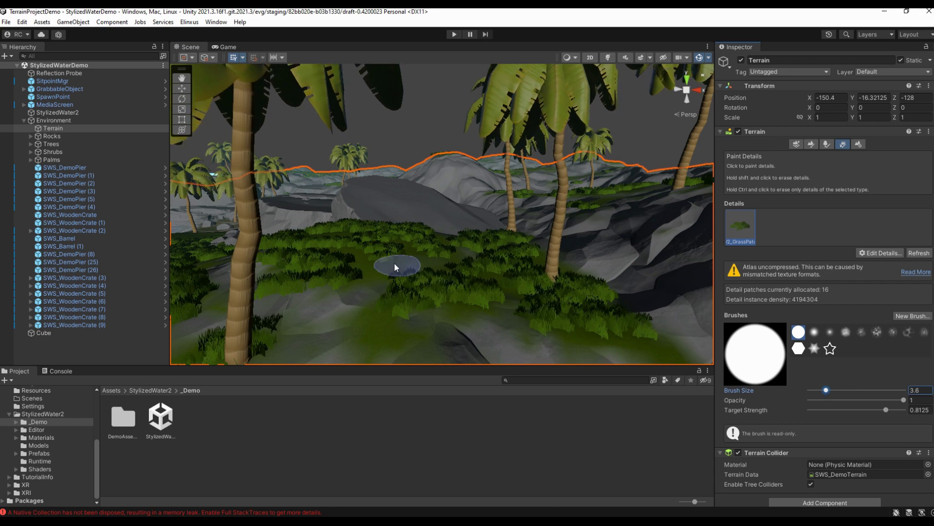
# Step: Paint grass details in the clearing between the palms, and lower the target strength to 0.0625
pyautogui.moveTo(358, 316); pyautogui.dragTo(387, 317)
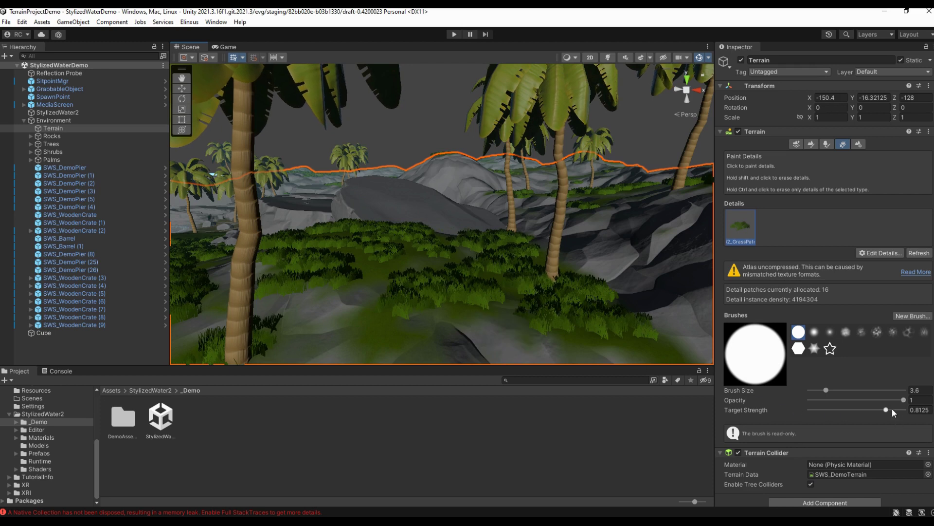
pyautogui.moveTo(887, 410); pyautogui.dragTo(833, 416)
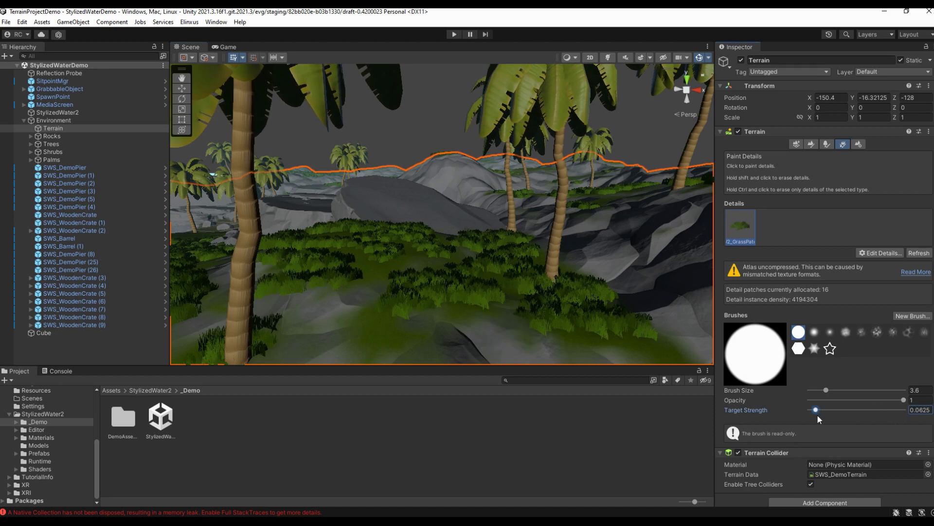
pyautogui.click(336, 309)
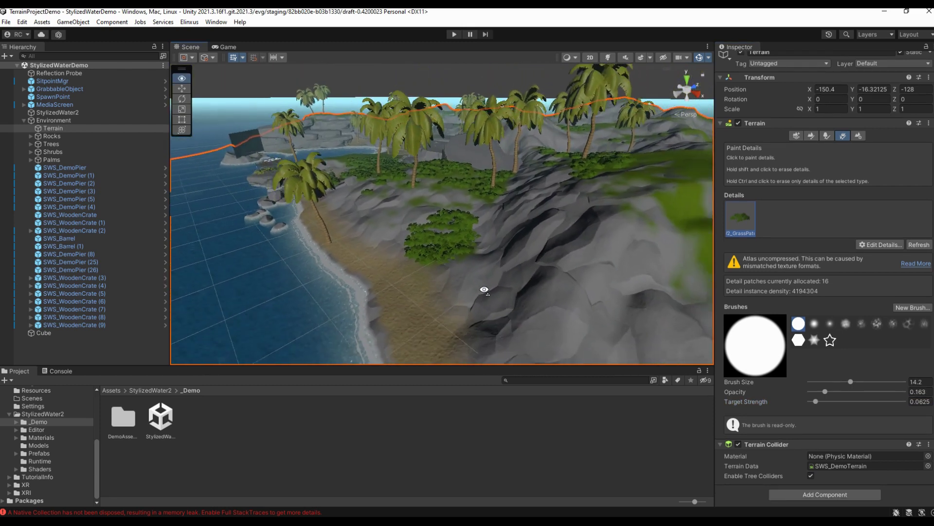
# Step: Set the detail brush size to 3.7 and erase grass from the middle of the patch on the rocky slope above the beach
pyautogui.moveTo(484, 292); pyautogui.dragTo(518, 296, button='right')
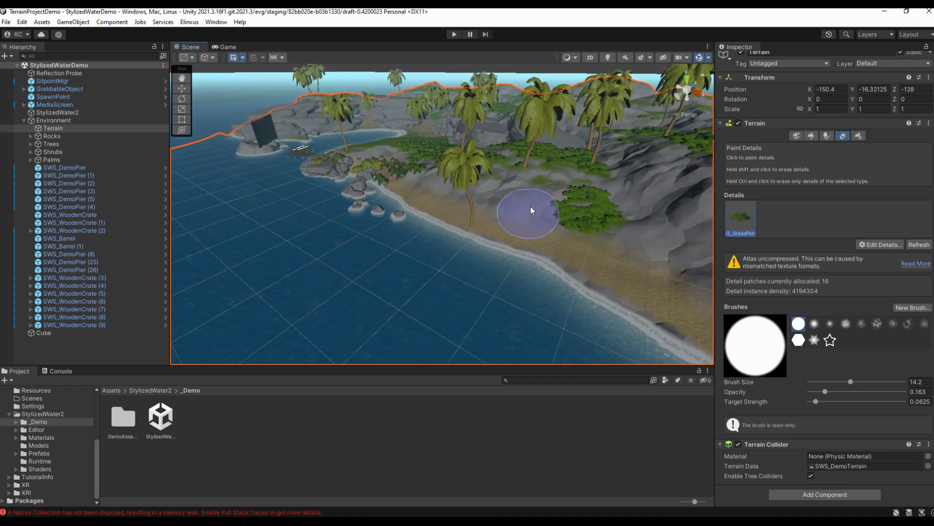
pyautogui.moveTo(567, 235); pyautogui.dragTo(620, 242, button='right')
pyautogui.press('w')
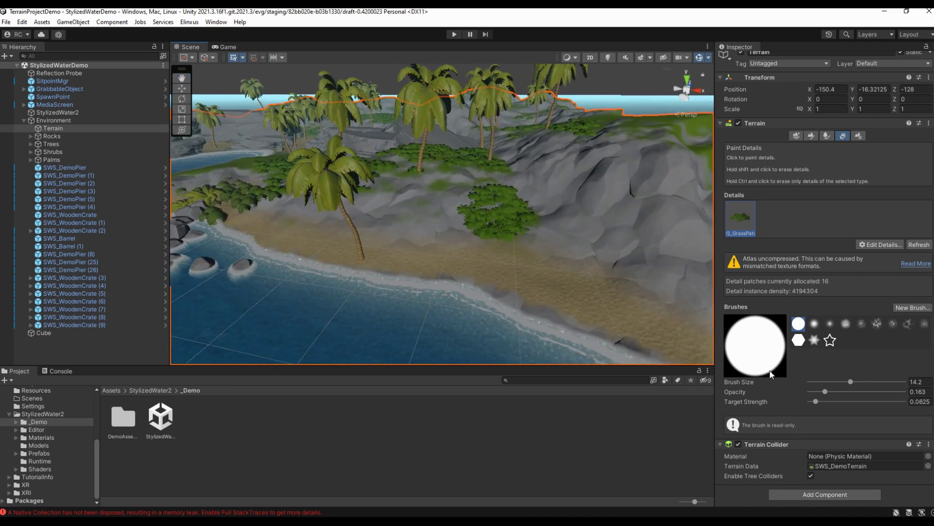
pyautogui.click(855, 382)
pyautogui.moveTo(325, 258)
pyautogui.mouseDown(button='right')
pyautogui.moveTo(344, 295)
pyautogui.moveTo(349, 274)
pyautogui.moveTo(384, 287)
pyautogui.mouseUp(button='right')
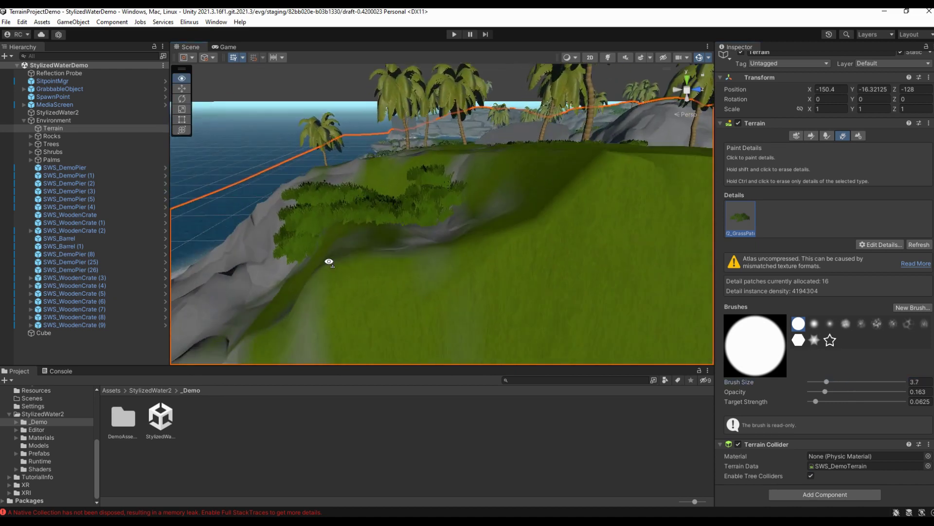
pyautogui.press('s')
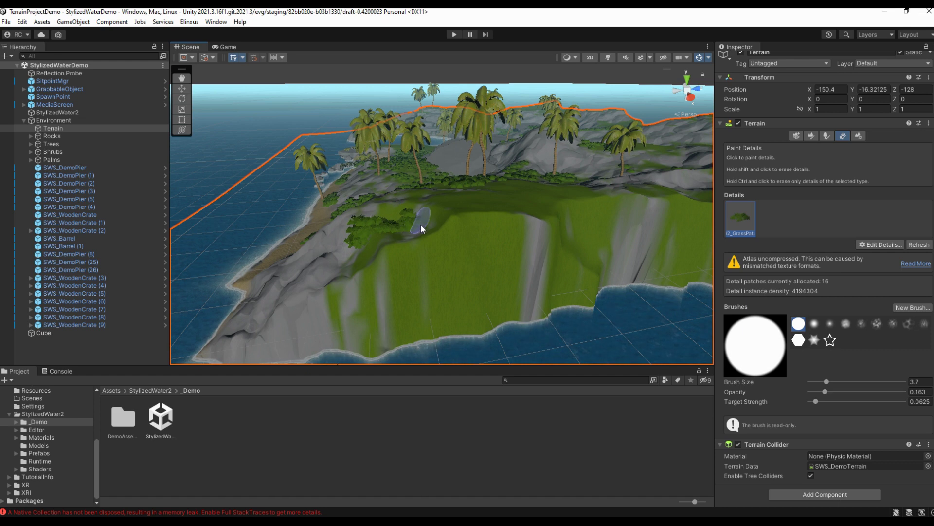
pyautogui.moveTo(423, 237)
pyautogui.keyDown('shift'); pyautogui.mouseDown()
pyautogui.moveTo(342, 220)
pyautogui.moveTo(394, 224)
pyautogui.moveTo(378, 227)
pyautogui.moveTo(442, 276)
pyautogui.moveTo(475, 265)
pyautogui.moveTo(468, 269)
pyautogui.mouseUp(); pyautogui.keyUp('shift')
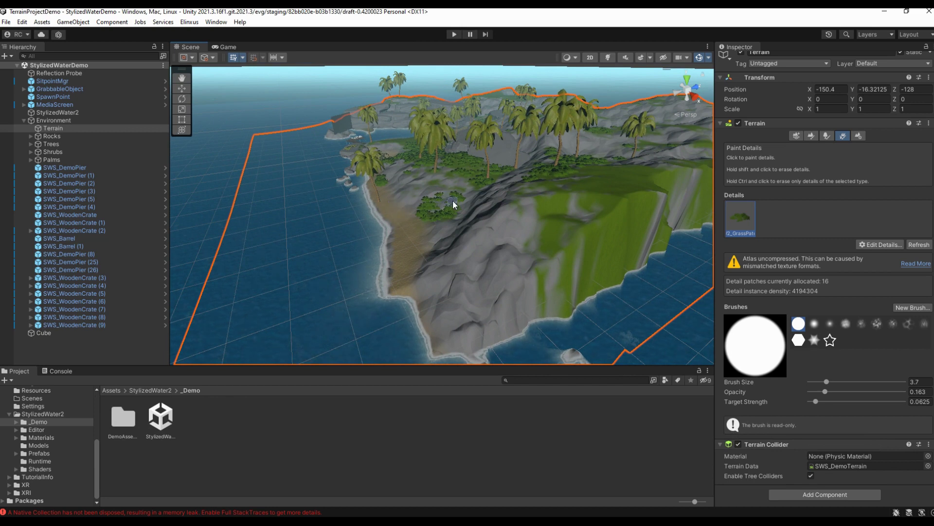
# Step: Leave detail painting, duplicate the hilltop palm tree and move the copy onto the nearby grass at about X 104.49, Y 16.31, Z -26.81
pyautogui.keyDown('alt'); pyautogui.moveTo(439, 260); pyautogui.dragTo(526, 255); pyautogui.keyUp('alt')
pyautogui.moveTo(526, 255)
pyautogui.mouseDown(button='right')
pyautogui.moveTo(590, 252)
pyautogui.moveTo(636, 236)
pyautogui.moveTo(577, 252)
pyautogui.moveTo(559, 280)
pyautogui.mouseUp(button='right')
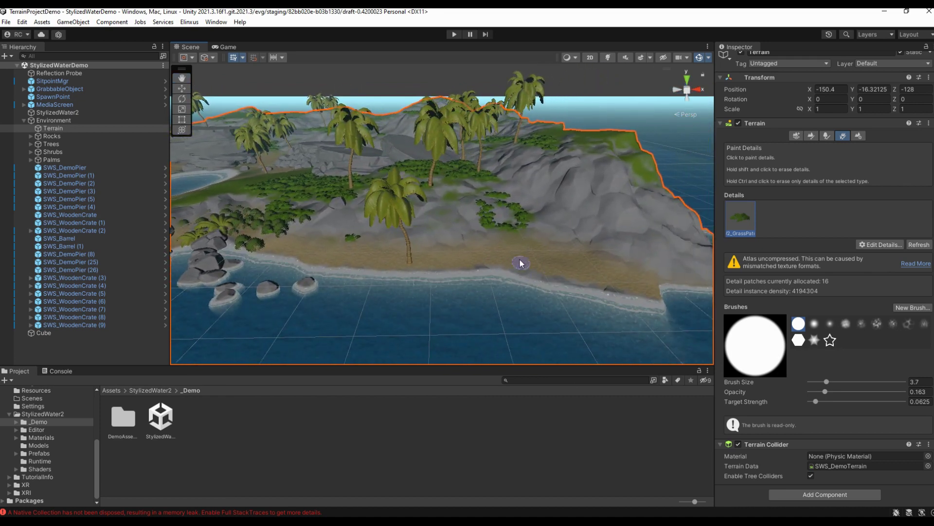
pyautogui.click(796, 135)
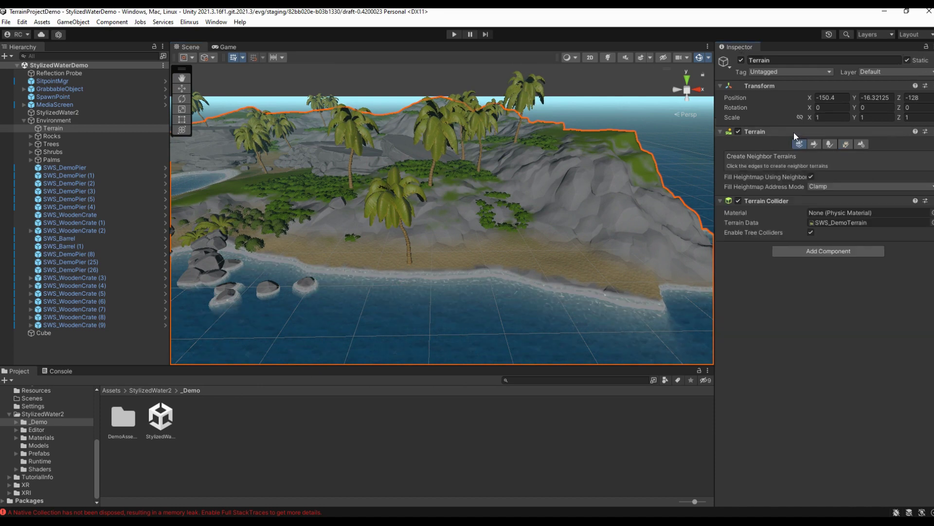
pyautogui.click(525, 100)
pyautogui.keyDown('alt'); pyautogui.moveTo(554, 227); pyautogui.dragTo(355, 203); pyautogui.keyUp('alt')
pyautogui.scroll(-3, 408, 206)
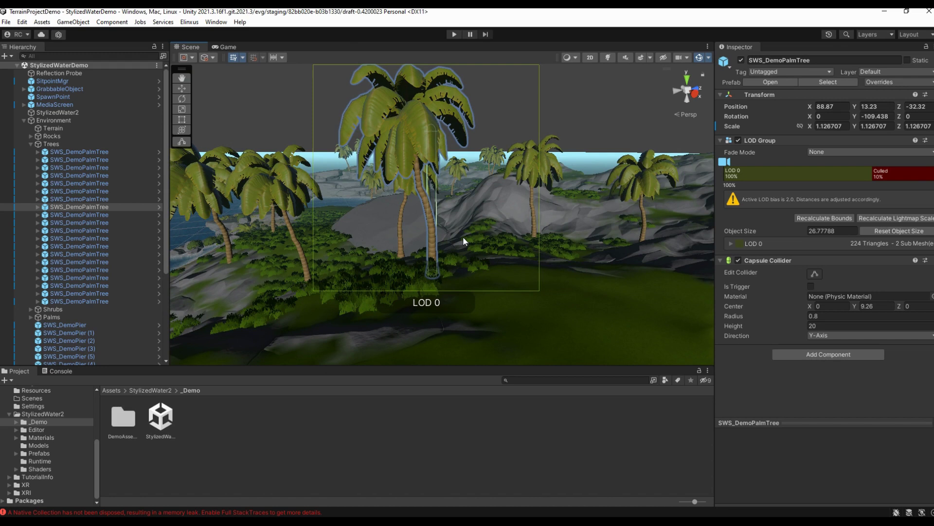
pyautogui.hotkey('ctrl', 'd')
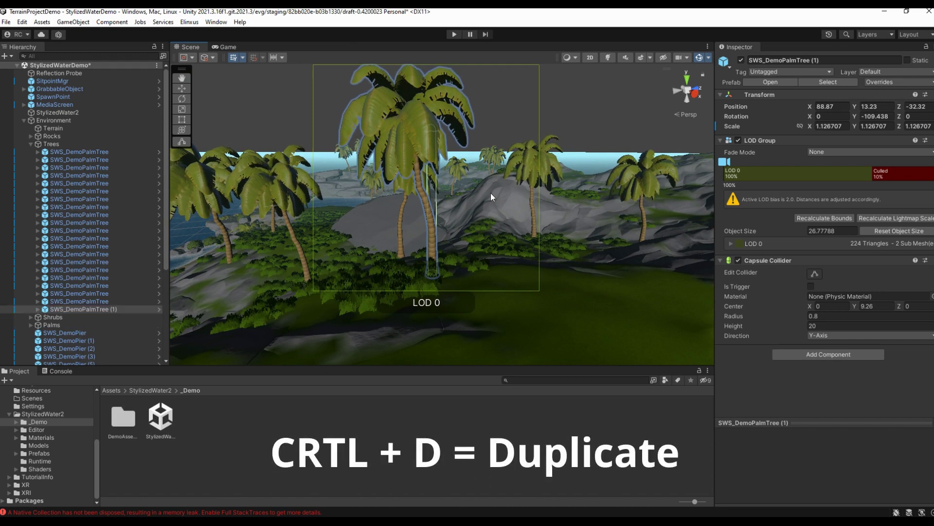
pyautogui.press('w')
pyautogui.moveTo(390, 183); pyautogui.dragTo(530, 140)
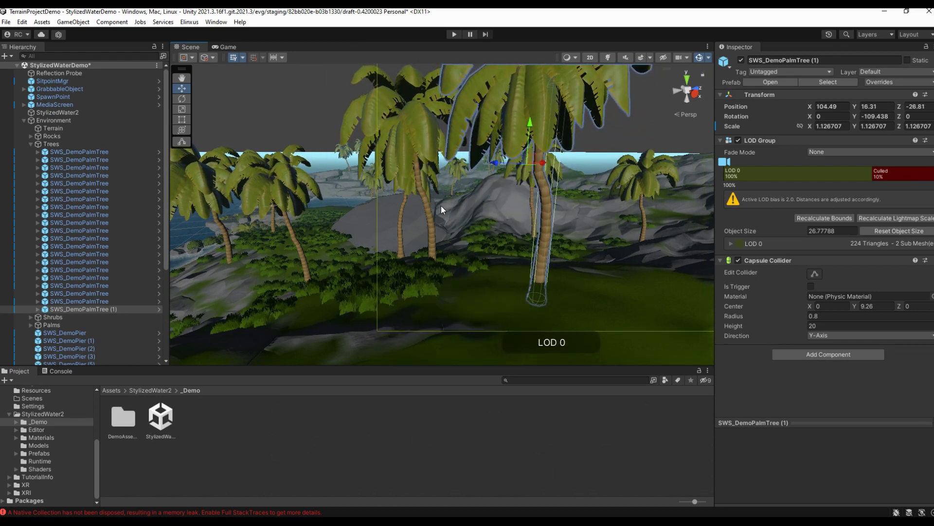
# Step: Shift the original hilltop palm tree slightly, to about X 89.83, Y 13.23, Z -31.98
pyautogui.click(433, 221)
pyautogui.moveTo(391, 183); pyautogui.dragTo(404, 190)
pyautogui.moveTo(404, 191); pyautogui.dragTo(656, 251, button='right')
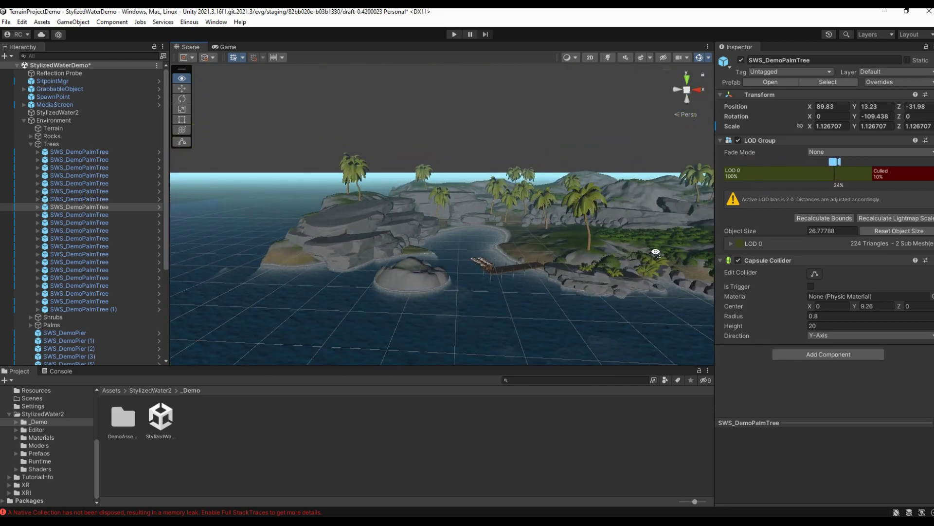
pyautogui.moveTo(522, 305); pyautogui.dragTo(156, 318, button='right')
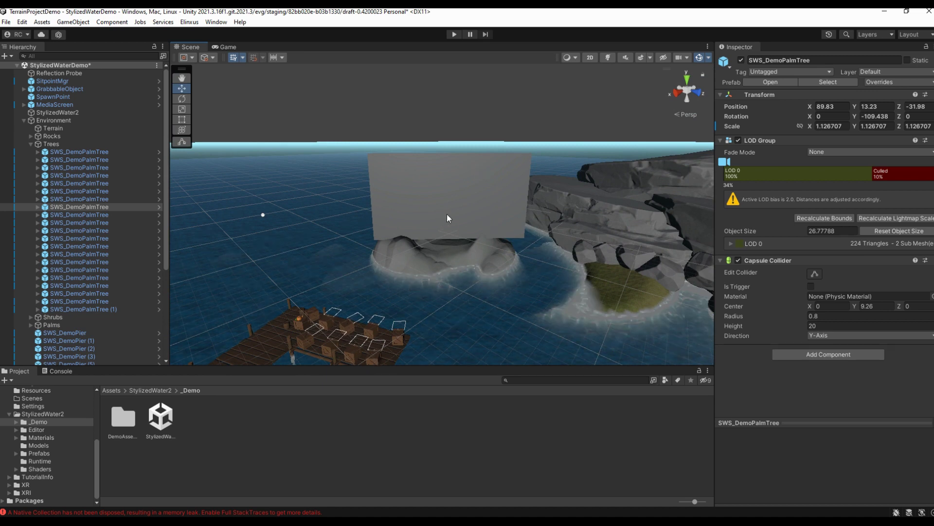
pyautogui.moveTo(470, 309); pyautogui.dragTo(483, 325, button='right')
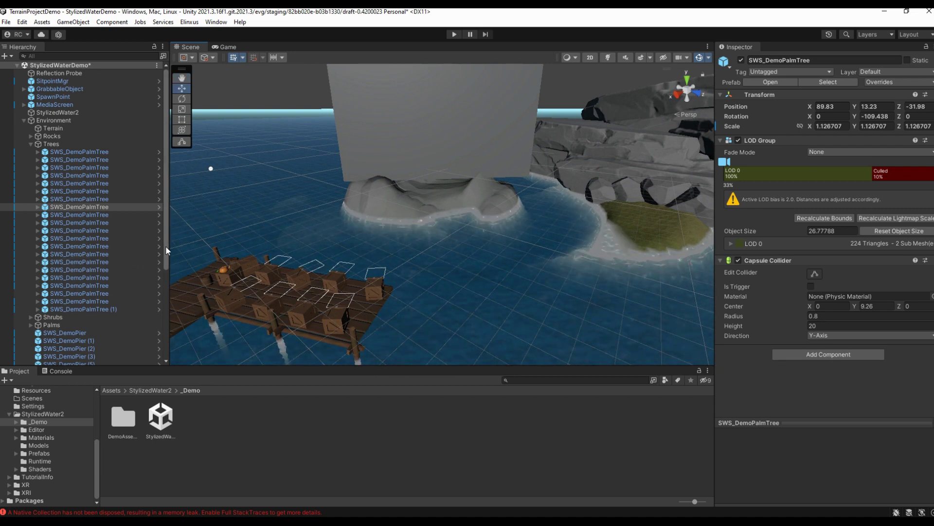
# Step: Select the StylizedWater2 plane around the island and scale it up uniformly to about X 147.26, Y 3.84, Z 107.36
pyautogui.moveTo(165, 246); pyautogui.dragTo(172, 217)
pyautogui.moveTo(225, 220); pyautogui.dragTo(486, 279, button='right')
pyautogui.press('s')
pyautogui.click(355, 311)
pyautogui.press('w')
pyautogui.moveTo(355, 311); pyautogui.dragTo(492, 322, button='right')
pyautogui.press('s')
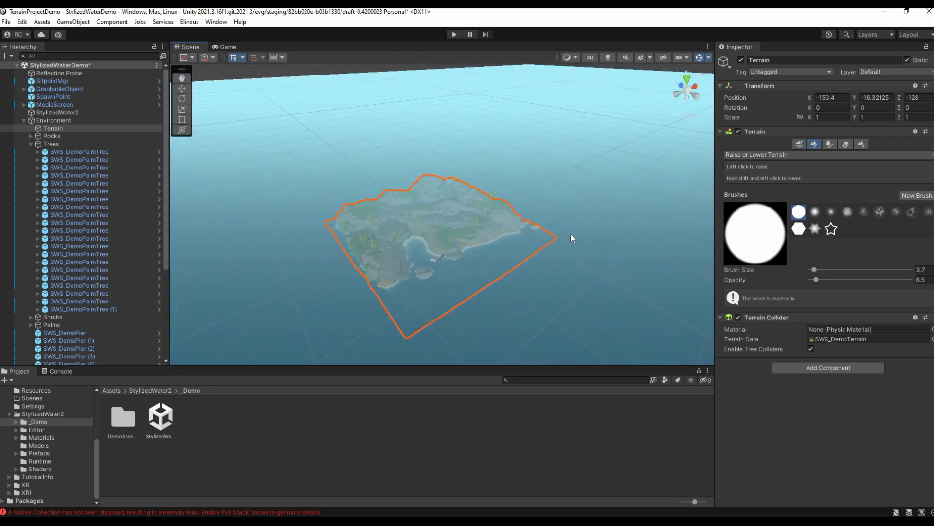
pyautogui.click(572, 168)
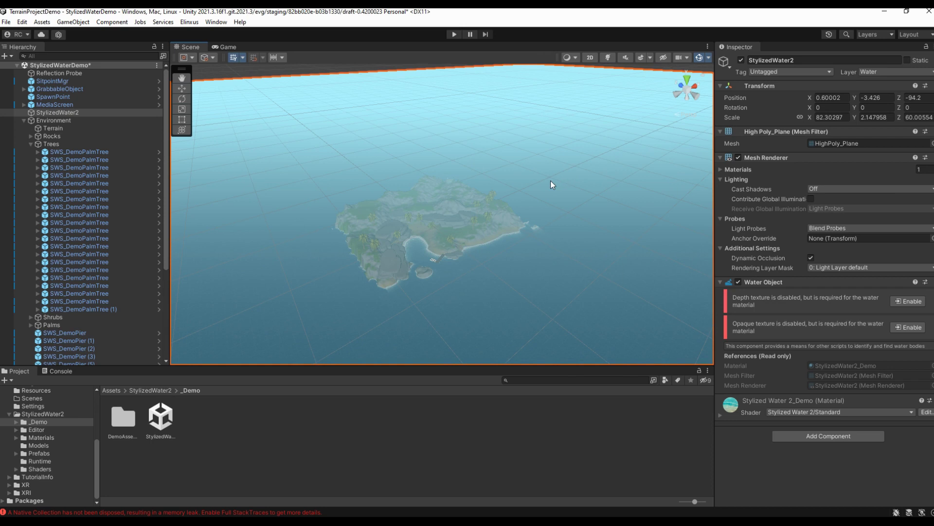
pyautogui.press('e')
pyautogui.press('r')
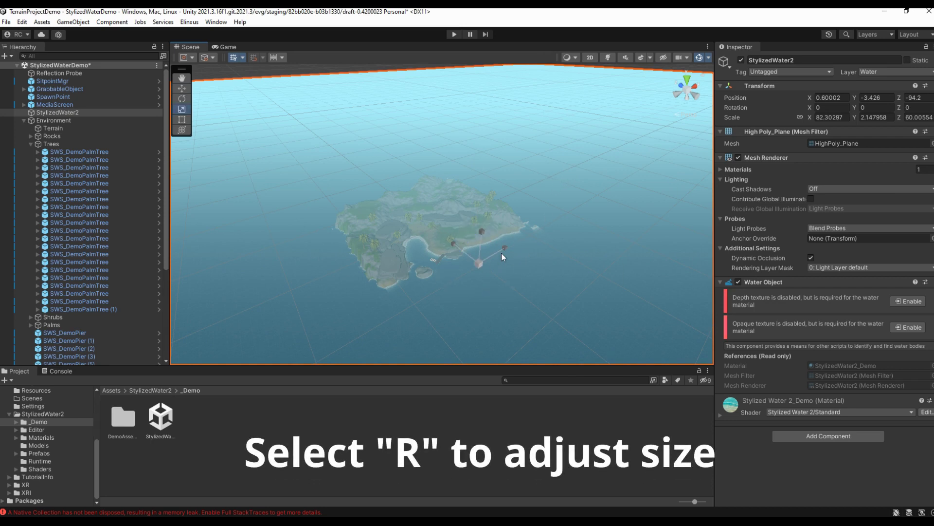
pyautogui.moveTo(479, 263); pyautogui.dragTo(6, 24)
# Step: Save the scene with the enlarged water plane, and save the project
pyautogui.click(6, 23)
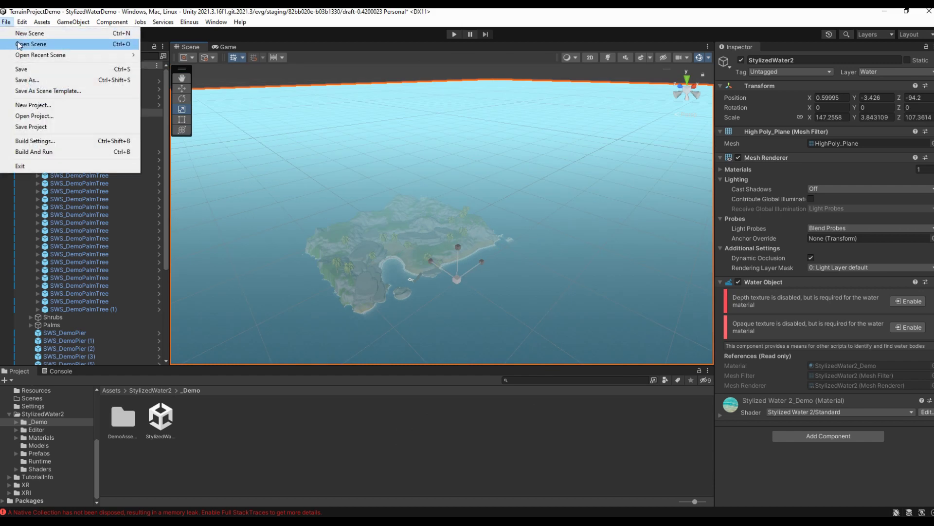
pyautogui.click(25, 68)
pyautogui.click(6, 23)
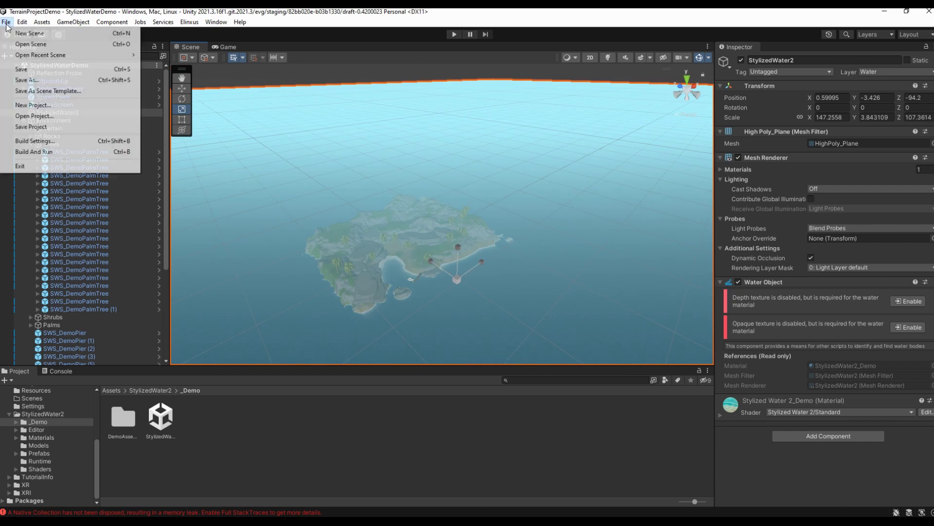
pyautogui.click(31, 127)
# Step: Select the SpawnPoint object on the beach near the shore end of the wooden pier
pyautogui.keyDown('alt'); pyautogui.moveTo(500, 309); pyautogui.dragTo(488, 317); pyautogui.keyUp('alt')
pyautogui.scroll(10, 488, 317)
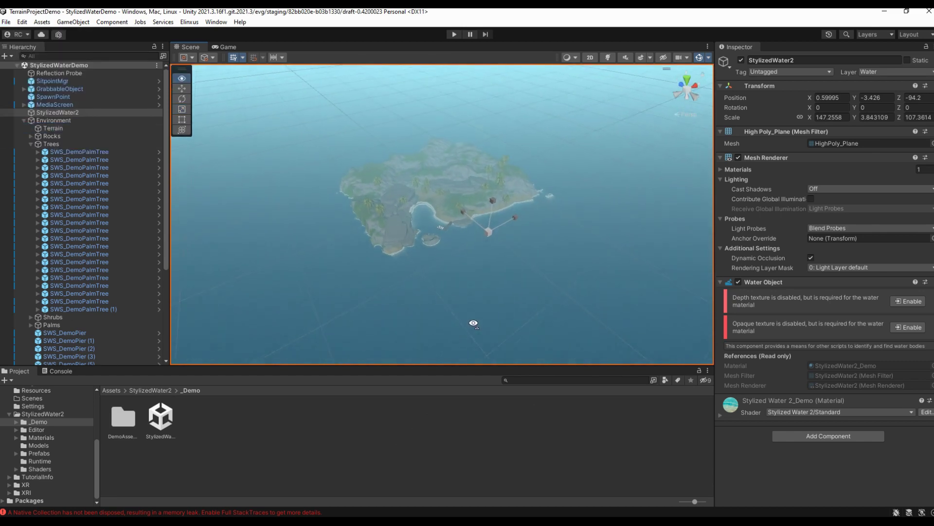
pyautogui.scroll(6, 477, 334)
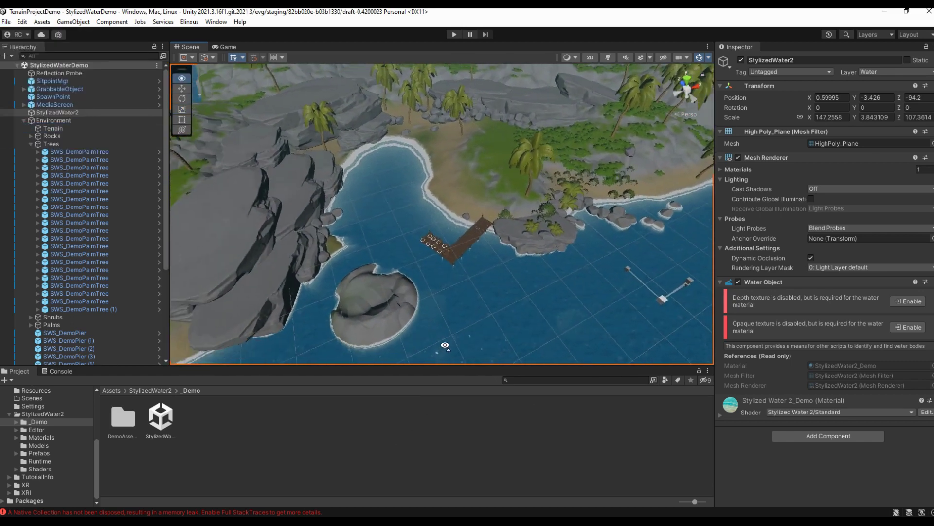
pyautogui.keyDown('alt'); pyautogui.moveTo(486, 346); pyautogui.dragTo(378, 349); pyautogui.keyUp('alt')
pyautogui.keyDown('alt'); pyautogui.moveTo(461, 276); pyautogui.dragTo(407, 262); pyautogui.keyUp('alt')
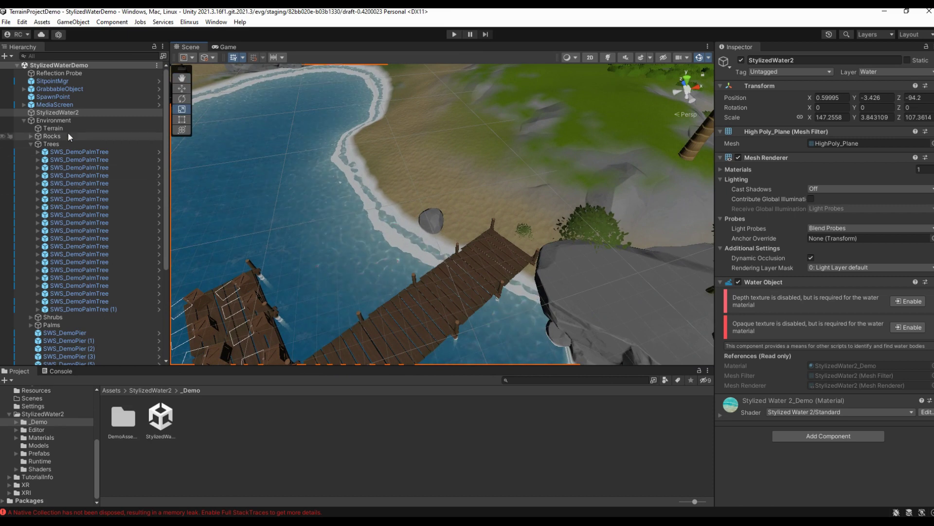
pyautogui.scroll(-5, 124, 181)
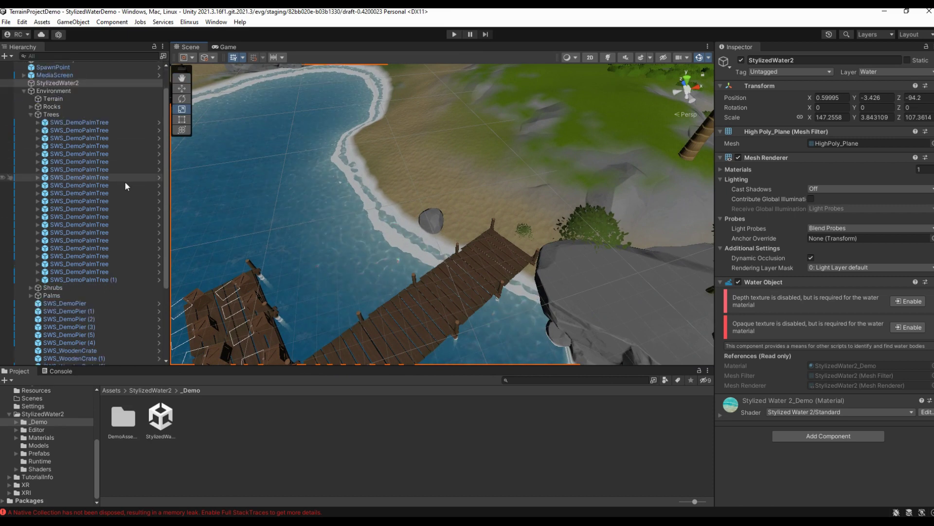
pyautogui.scroll(5, 117, 164)
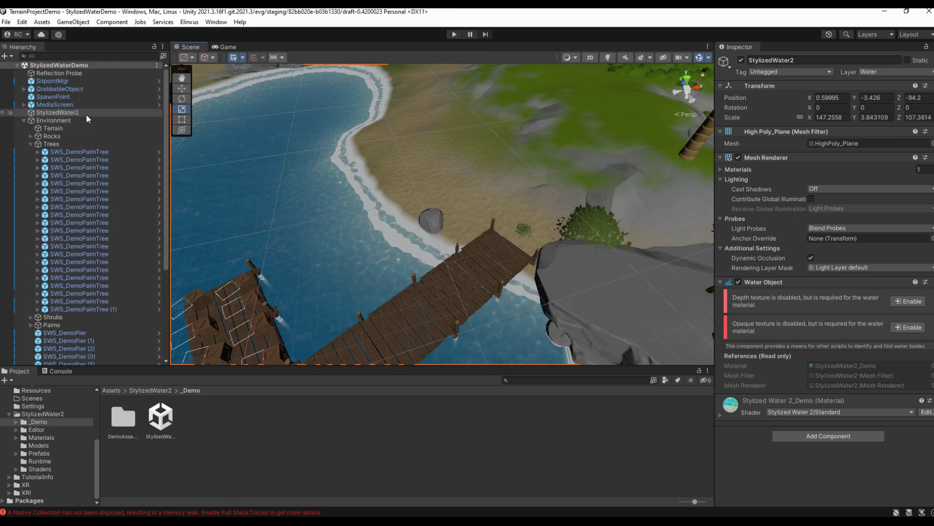
pyautogui.click(63, 97)
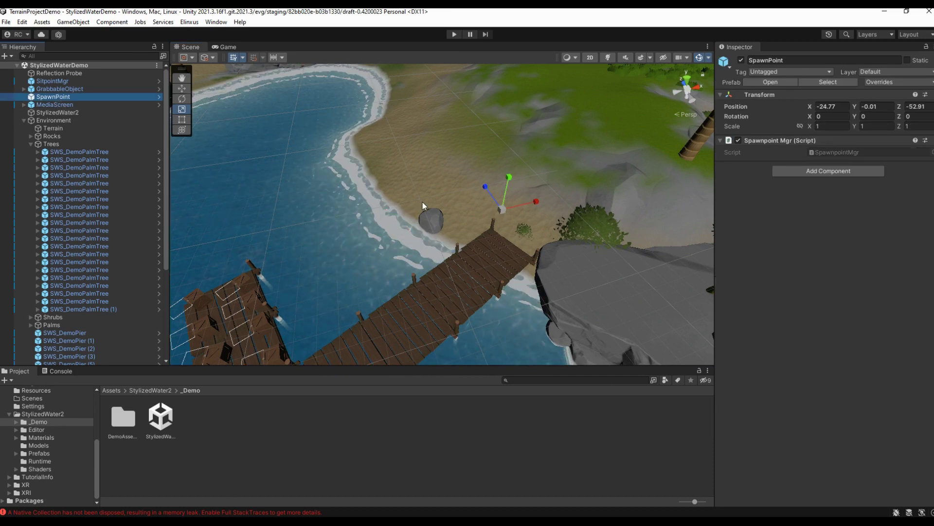
# Step: Activate the Move tool for the SpawnPoint object, then save the scene and the project
pyautogui.press('w')
pyautogui.moveTo(425, 210); pyautogui.dragTo(635, 252, button='right')
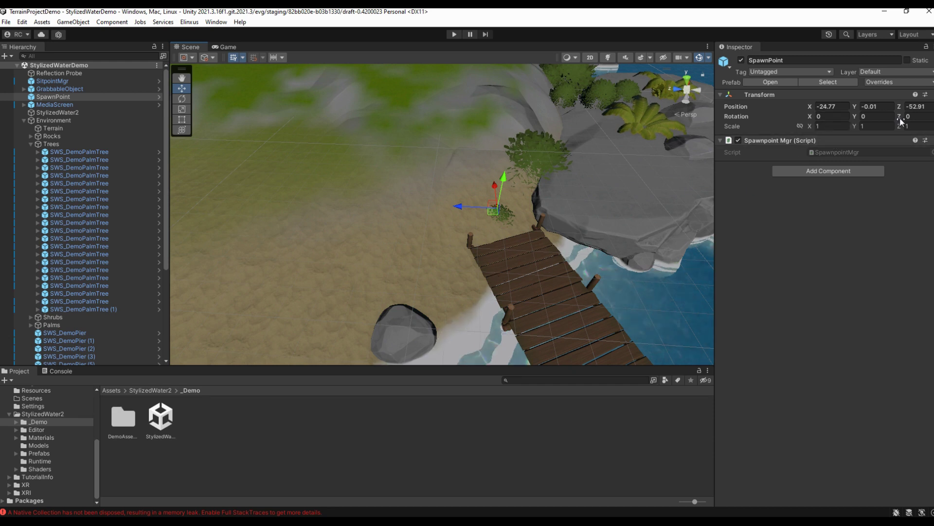
pyautogui.click(7, 22)
pyautogui.click(16, 69)
pyautogui.click(6, 22)
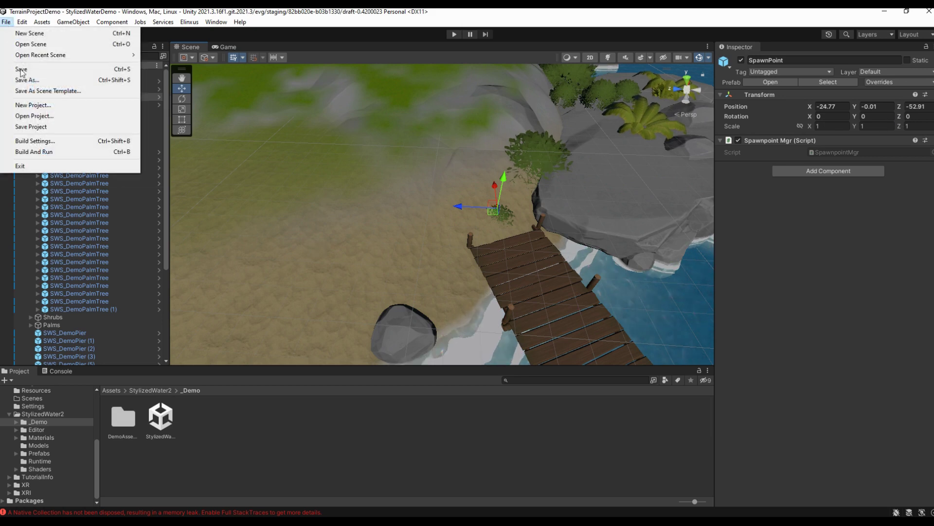
pyautogui.click(31, 127)
# Step: Move the SpawnPoint to the shore end of the wooden pier, at about X -27.64, Y -0.01, Z -55.74
pyautogui.moveTo(417, 258); pyautogui.dragTo(487, 229, button='right')
pyautogui.moveTo(452, 231); pyautogui.dragTo(524, 217)
pyautogui.moveTo(524, 217); pyautogui.dragTo(363, 192, button='right')
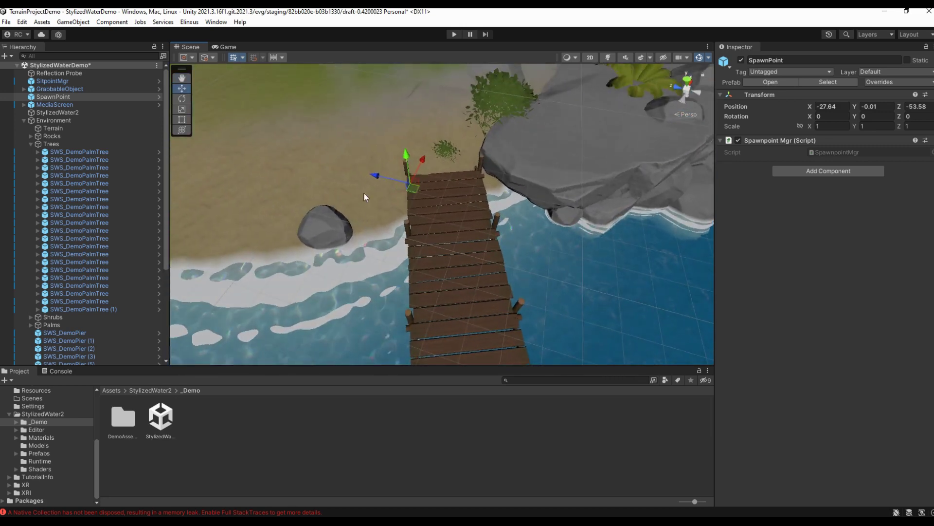
pyautogui.moveTo(375, 178); pyautogui.dragTo(443, 199)
pyautogui.moveTo(443, 198); pyautogui.dragTo(676, 261, button='right')
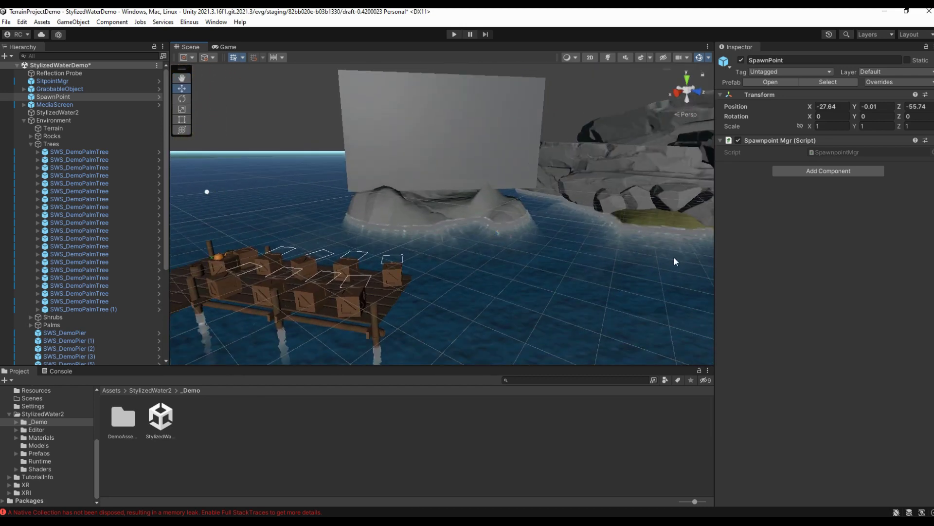
# Step: Select the MediaScreen above the small rock island and shift it sideways to about X -60.21, Y 4.75, Z -61.16
pyautogui.click(435, 154)
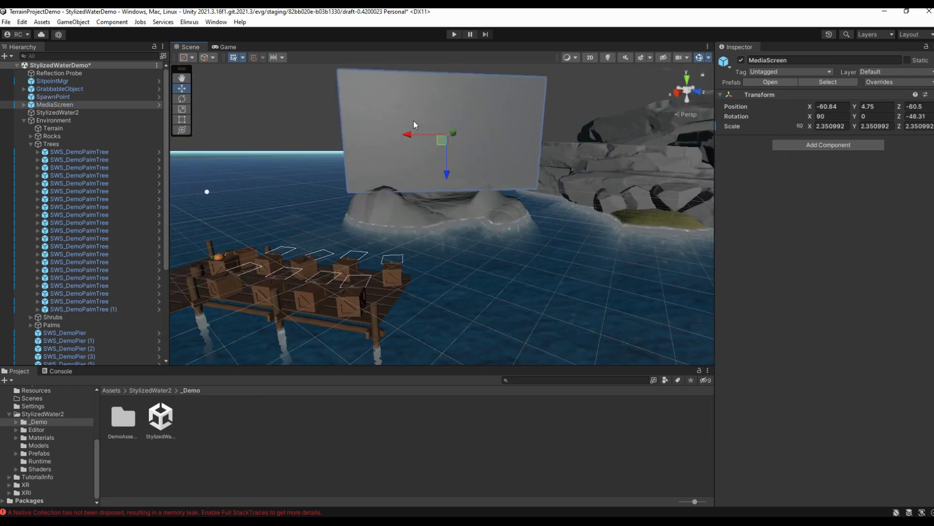
pyautogui.moveTo(414, 136); pyautogui.dragTo(404, 135)
pyautogui.moveTo(403, 134); pyautogui.dragTo(465, 165, button='right')
pyautogui.moveTo(518, 238); pyautogui.dragTo(225, 263, button='right')
pyautogui.moveTo(474, 269); pyautogui.dragTo(369, 270, button='right')
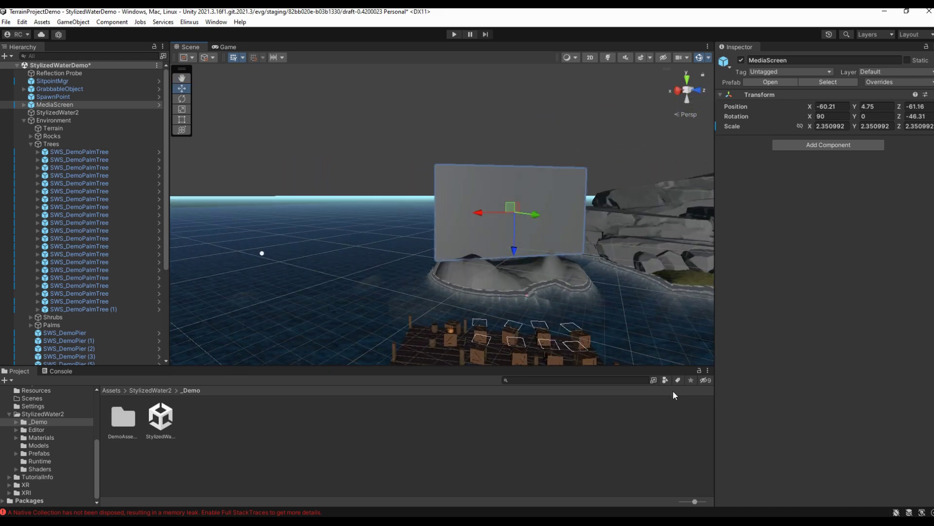
# Step: Filter the project assets by type to show only Scene assets
pyautogui.click(665, 380)
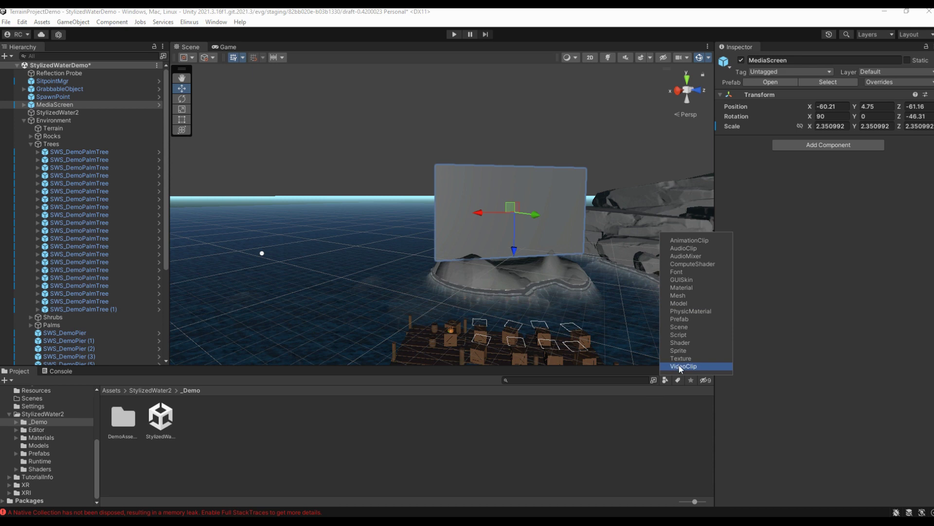
pyautogui.click(691, 328)
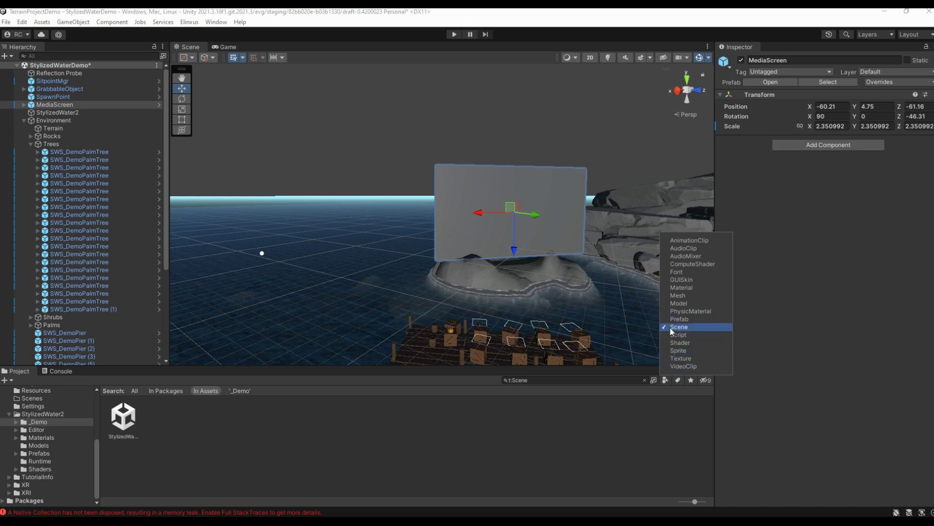
pyautogui.click(666, 380)
pyautogui.click(666, 379)
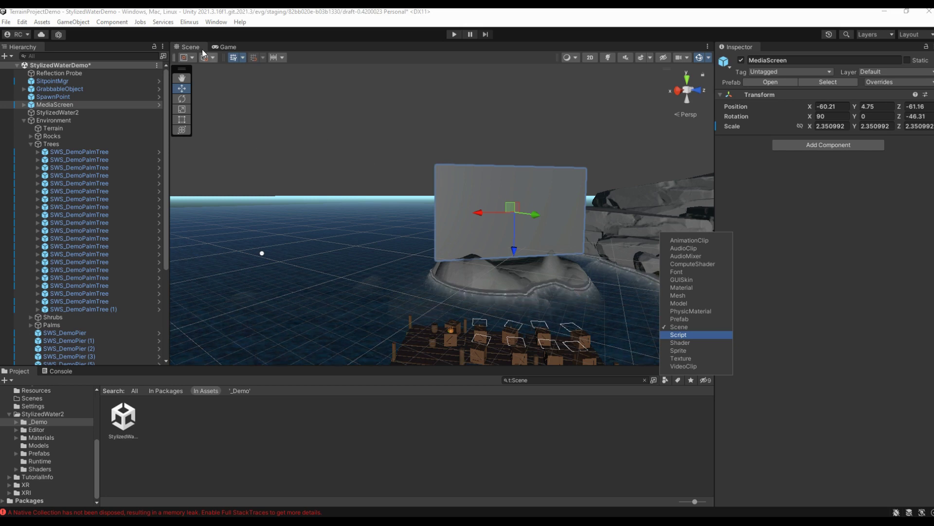
# Step: Run the Elinxus SceneUploader's Auto Mark Assets for Bundling and Mark Assets +ReadWrite steps on the project
pyautogui.click(200, 23)
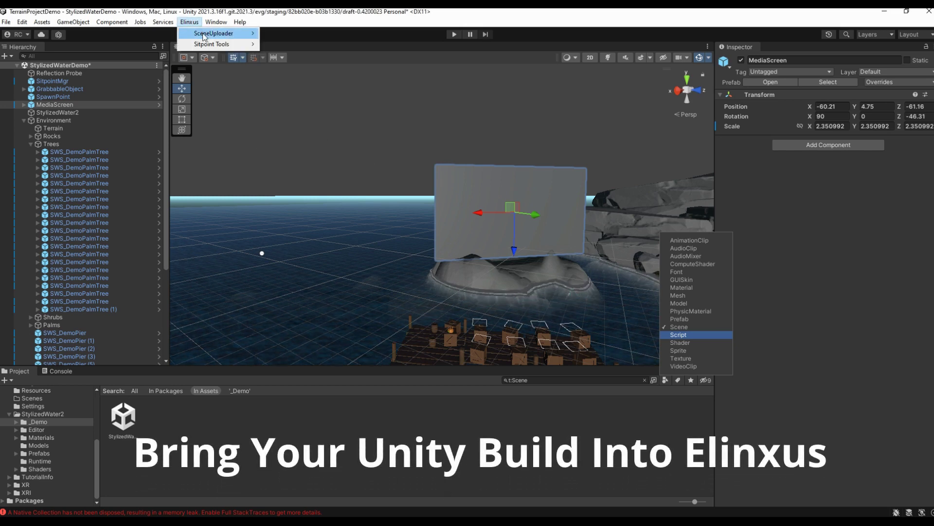
pyautogui.moveTo(204, 34)
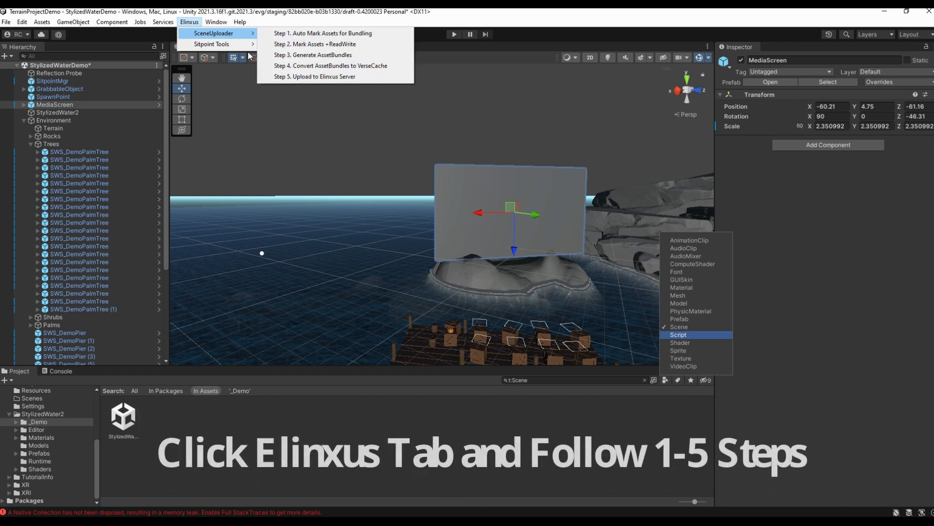
pyautogui.click(294, 35)
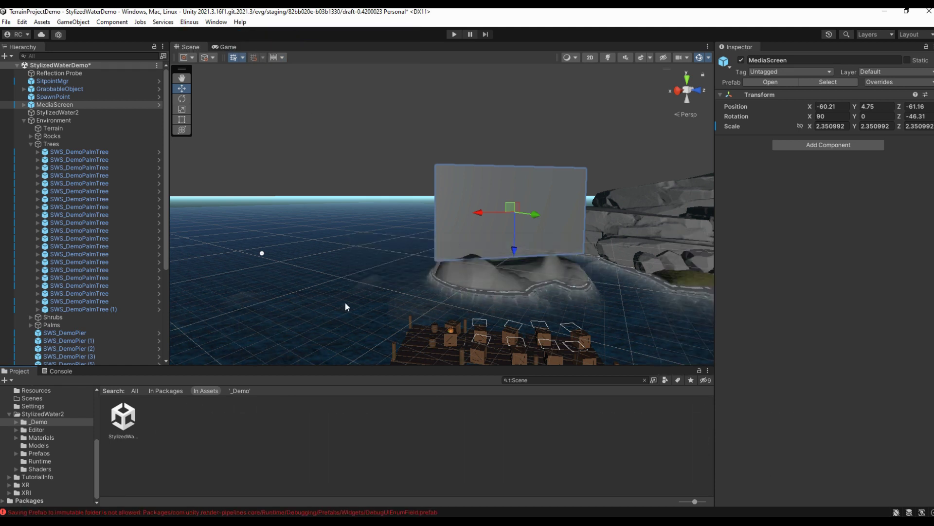
pyautogui.click(215, 22)
pyautogui.moveTo(213, 33)
pyautogui.moveTo(189, 21)
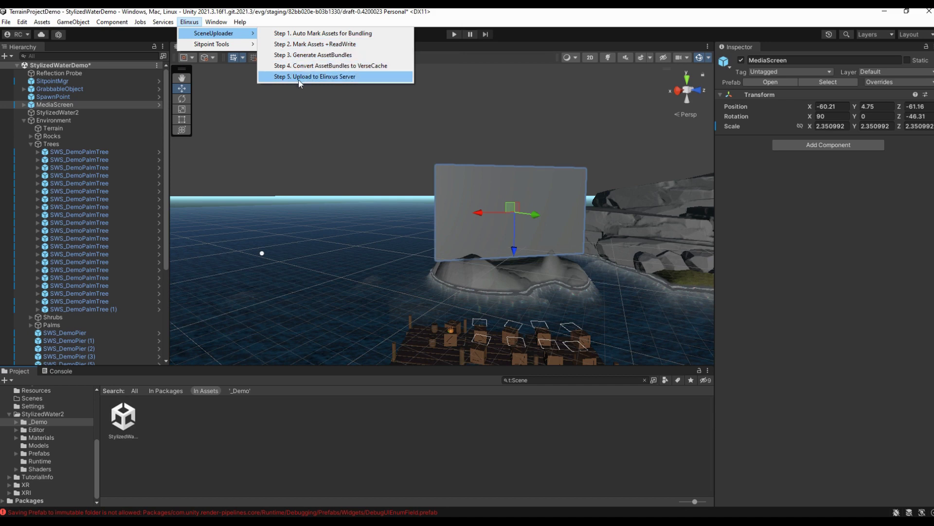
pyautogui.click(302, 44)
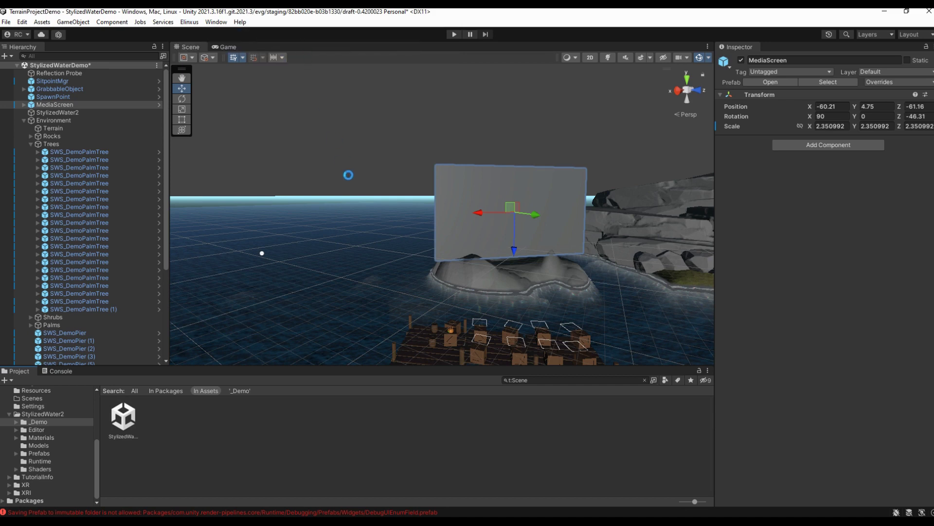
# Step: Generate the AssetBundles with the Elinxus SceneUploader and convert them to VerseCache
pyautogui.click(187, 23)
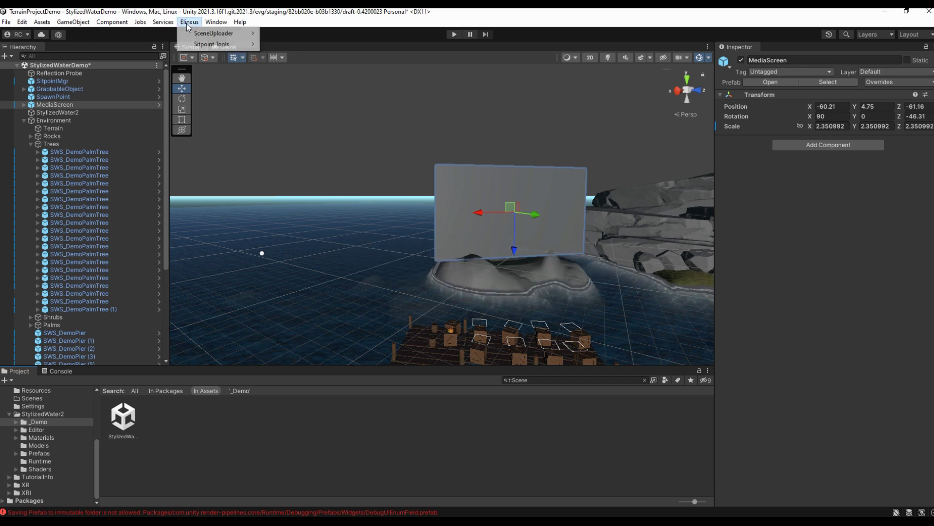
pyautogui.moveTo(214, 33)
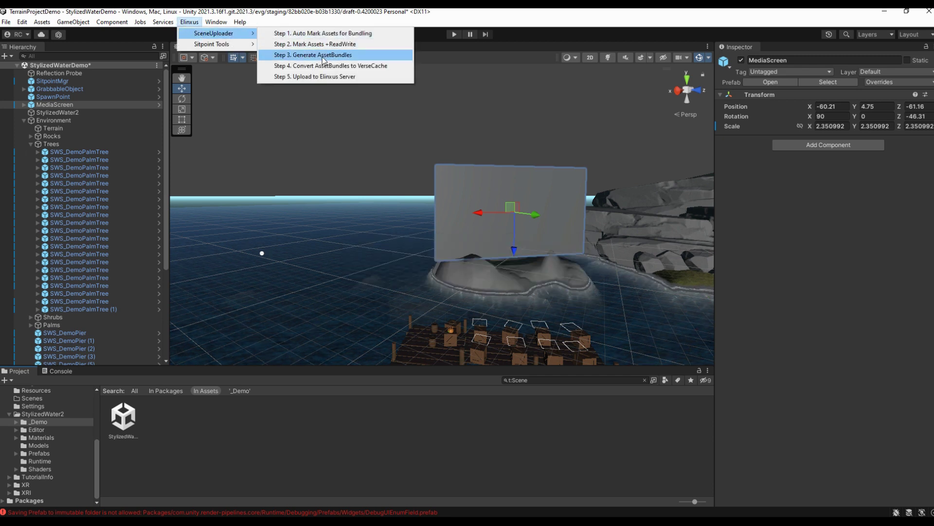
pyautogui.click(323, 55)
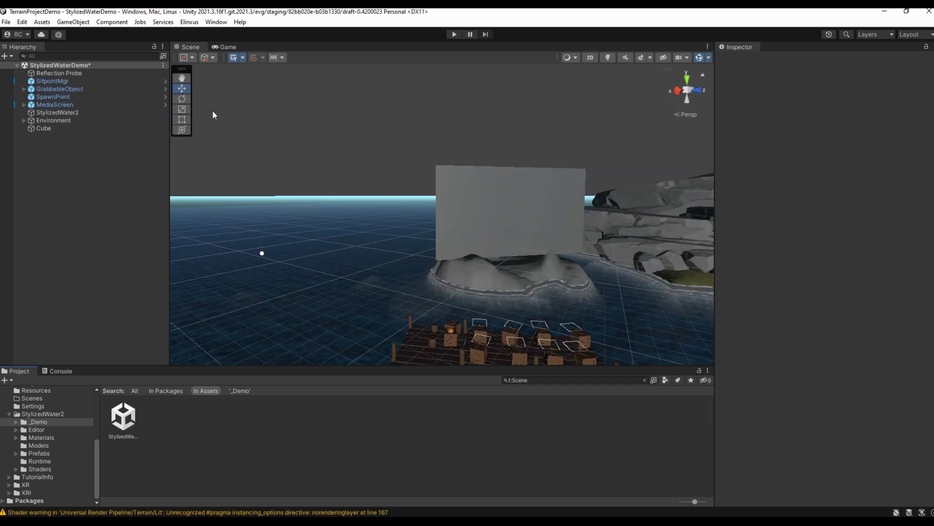
pyautogui.click(189, 21)
pyautogui.moveTo(211, 37)
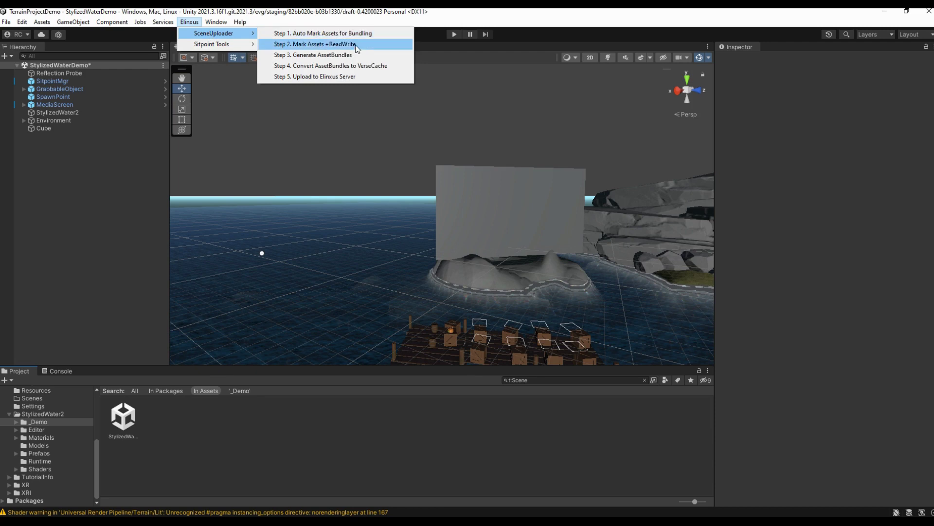
pyautogui.click(358, 68)
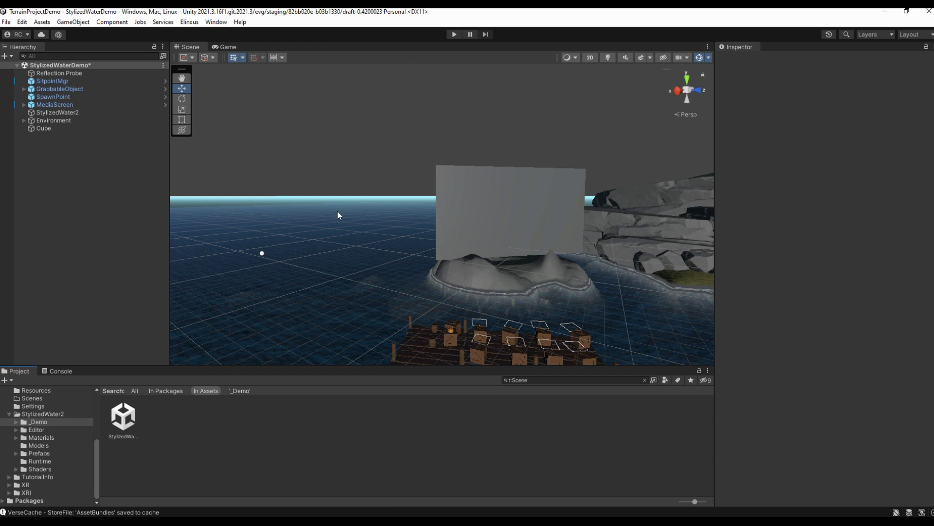
# Step: Upload the world to the Elinxus server under the scene name TropicIsland
pyautogui.click(192, 23)
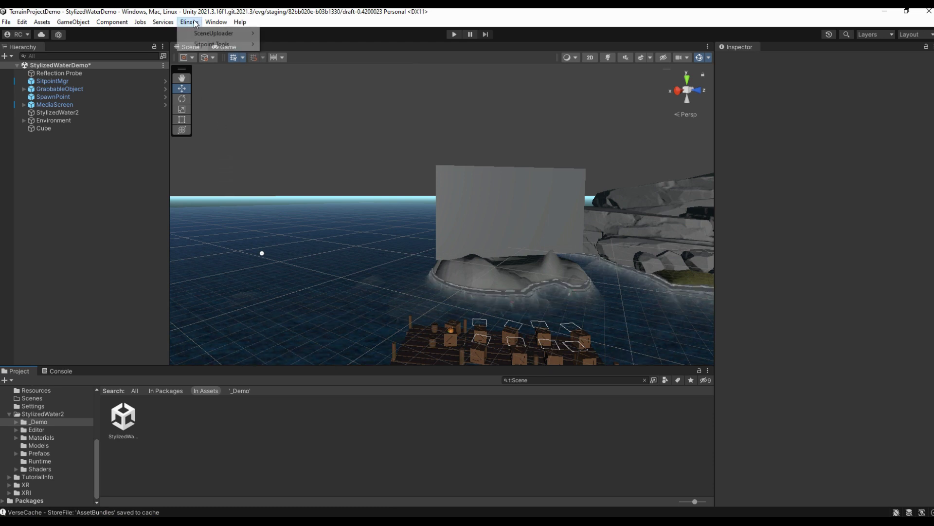
pyautogui.moveTo(219, 33)
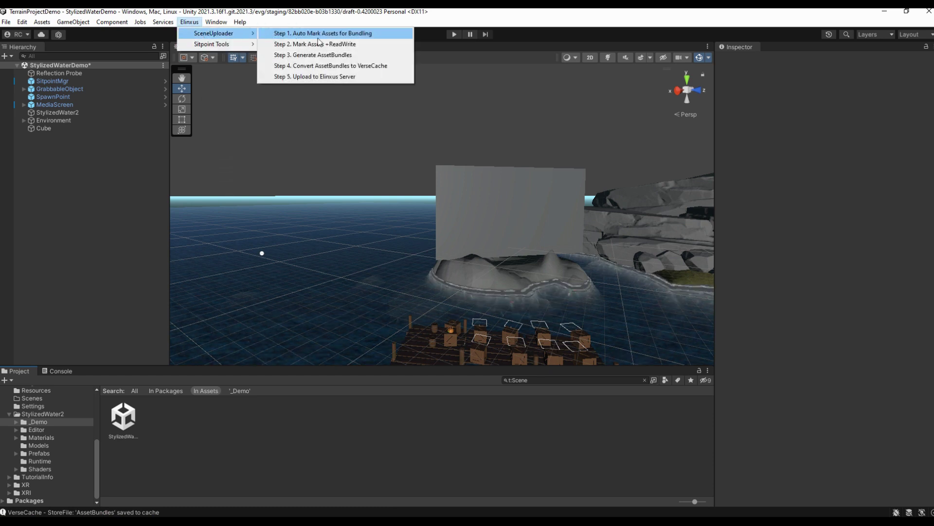
pyautogui.click(326, 77)
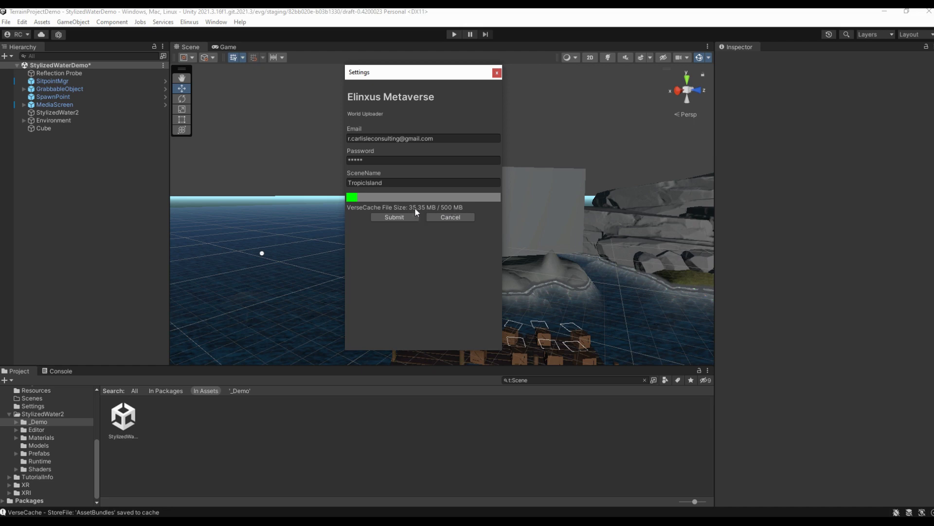
pyautogui.click(397, 217)
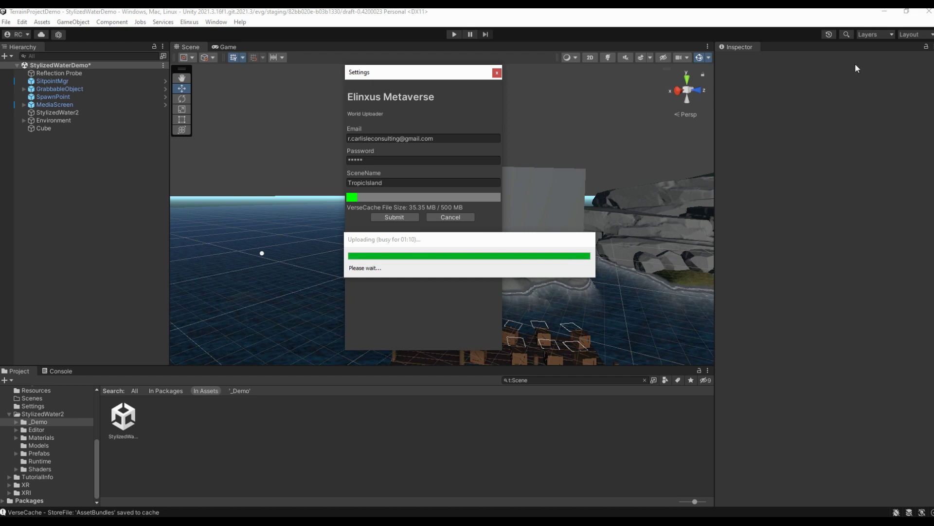
pyautogui.click(536, 287)
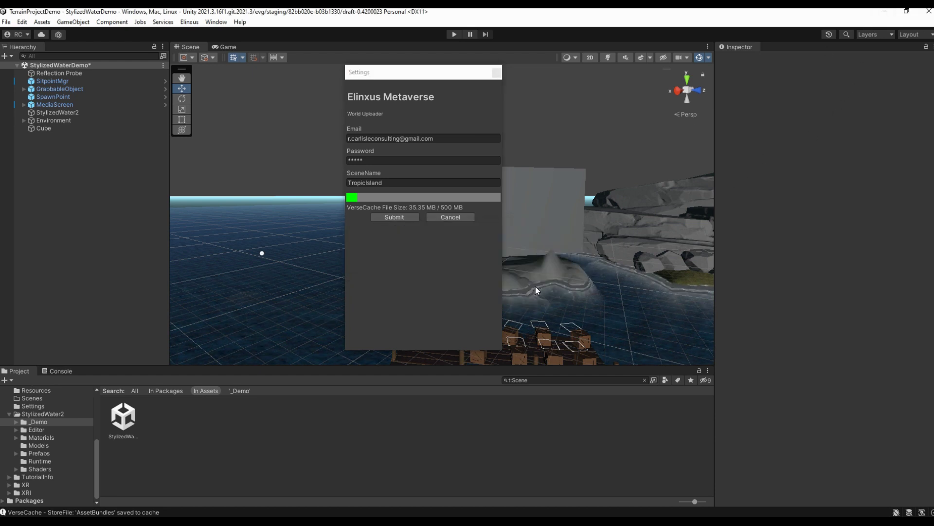
# Step: Switch to the Elinxus desktop app, allow it to make changes to the device, and log in with the remembered account
pyautogui.click(885, 14)
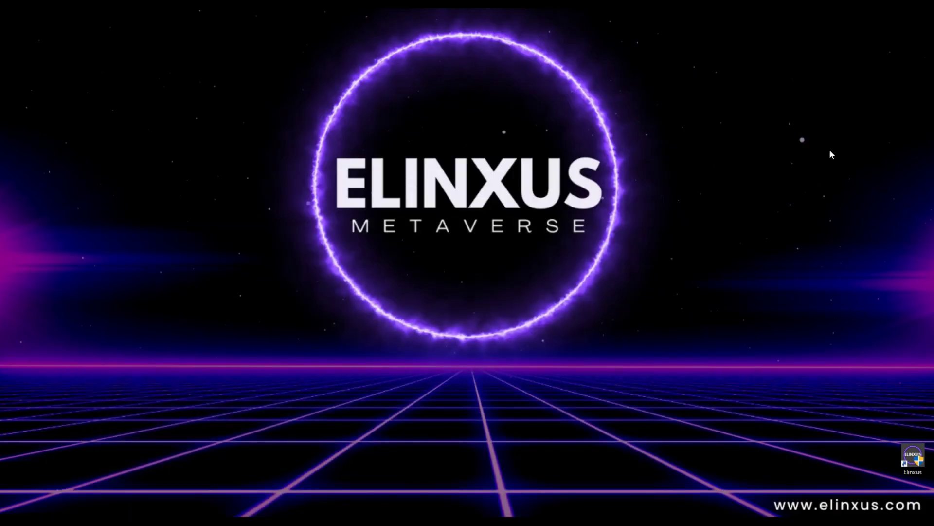
pyautogui.doubleClick(913, 455)
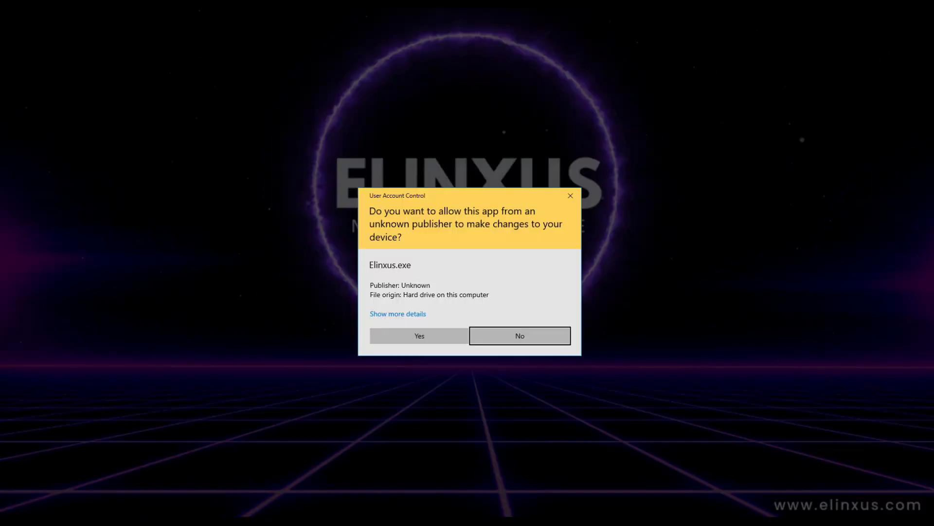
pyautogui.click(416, 336)
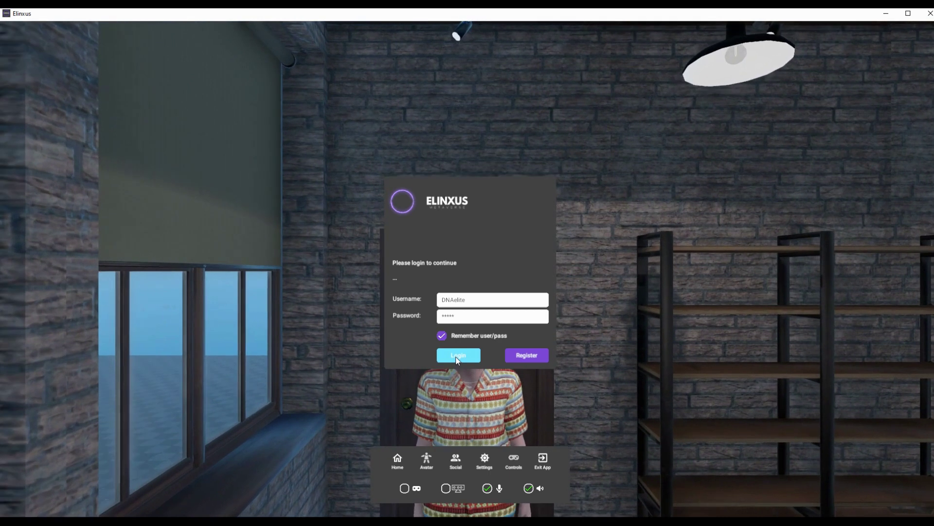
pyautogui.click(457, 357)
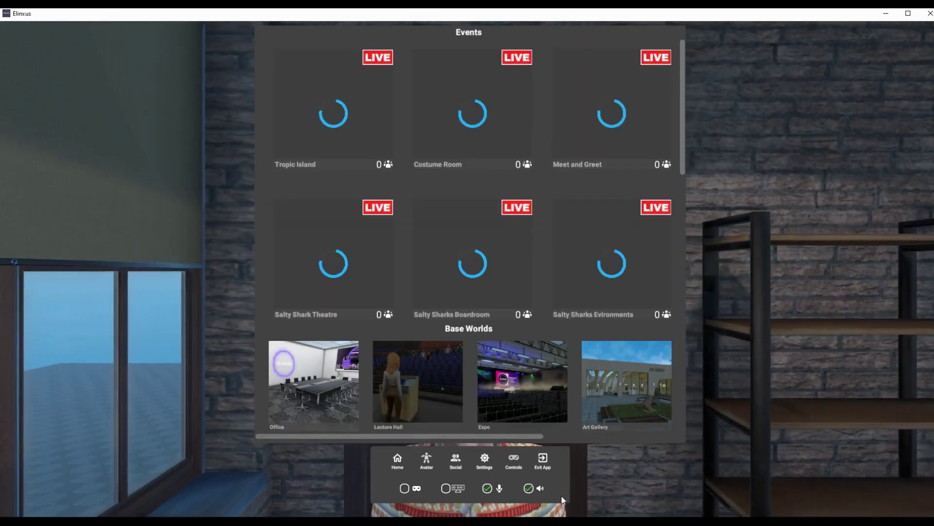
# Step: Enter the live Tropic Island event and turn on body tracking for the avatar
pyautogui.moveTo(491, 435); pyautogui.dragTo(625, 442)
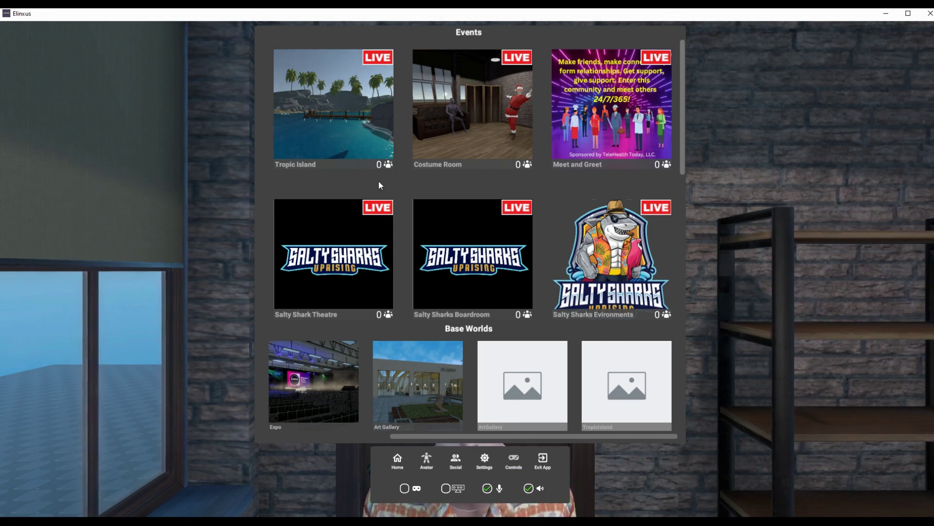
pyautogui.click(345, 125)
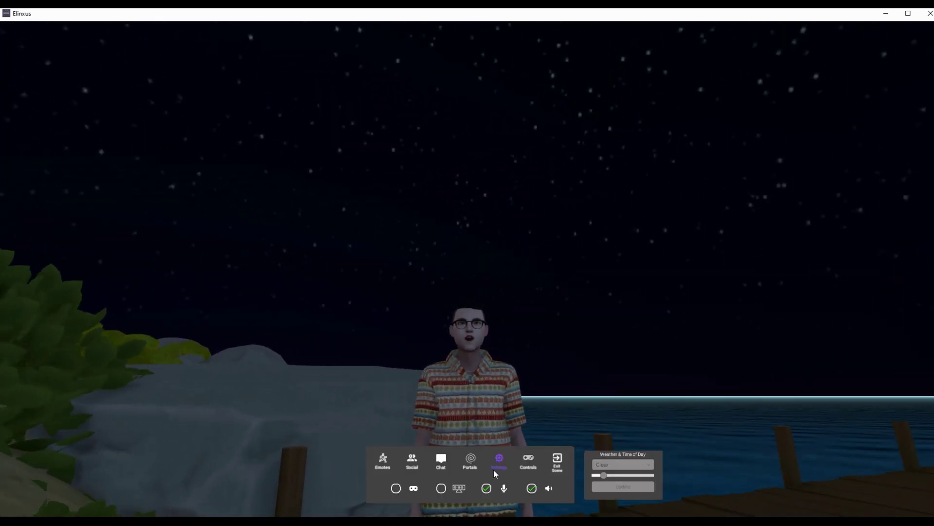
pyautogui.click(441, 489)
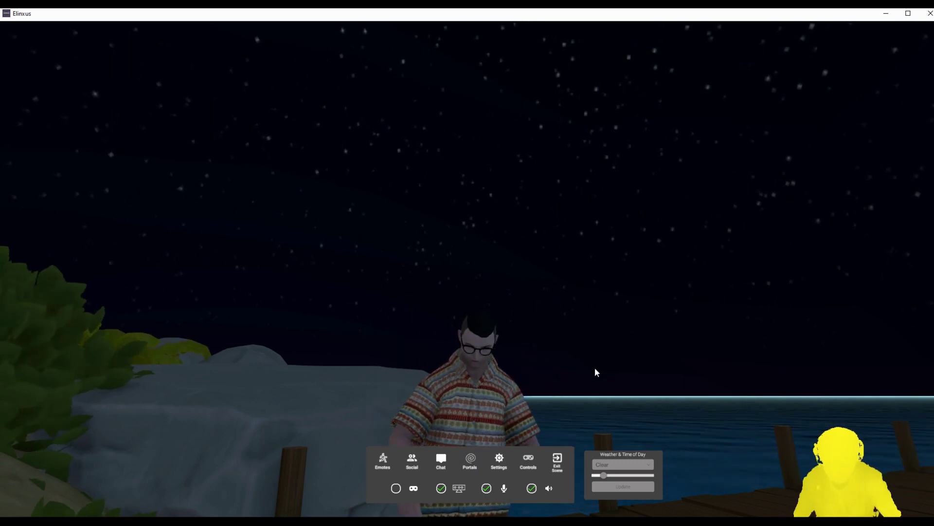
pyautogui.press('Escape')
# Step: Walk the avatar along the wooden pier to the crates and grab the orange object there
pyautogui.moveTo(580, 358); pyautogui.dragTo(640, 335, button='right')
pyautogui.press('w')
pyautogui.press('w')
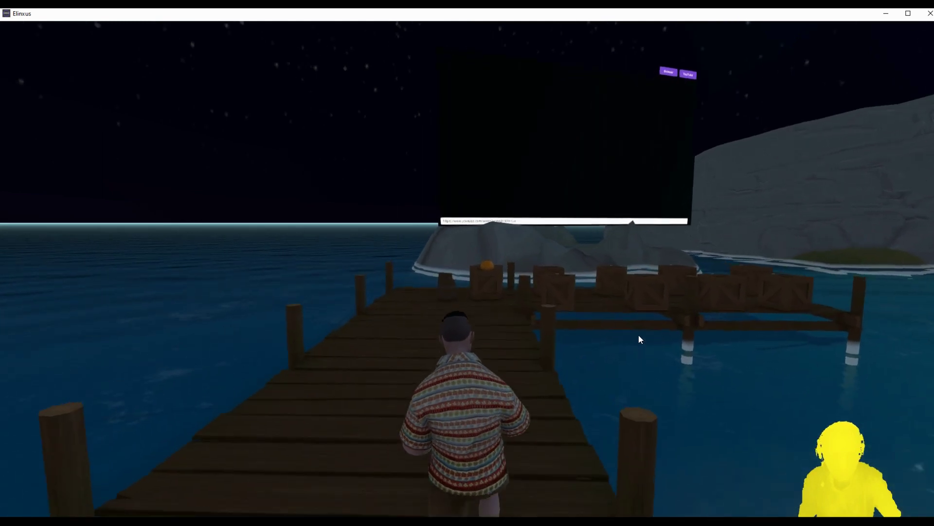
pyautogui.press('w')
pyautogui.moveTo(640, 334); pyautogui.dragTo(652, 414, button='right')
pyautogui.press('d')
pyautogui.moveTo(581, 380); pyautogui.dragTo(670, 423, button='right')
pyautogui.click(671, 459)
pyautogui.moveTo(660, 456); pyautogui.dragTo(727, 427, button='right')
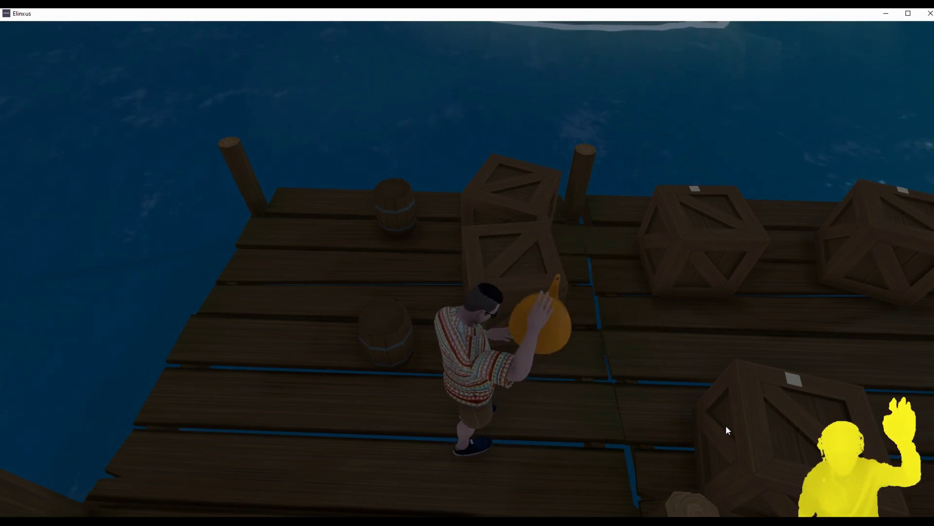
# Step: Examine the media screen, palm trees, beach and pier around the avatar seated on a crate
pyautogui.moveTo(689, 396); pyautogui.dragTo(717, 423, button='right')
pyautogui.moveTo(600, 425); pyautogui.dragTo(674, 444, button='right')
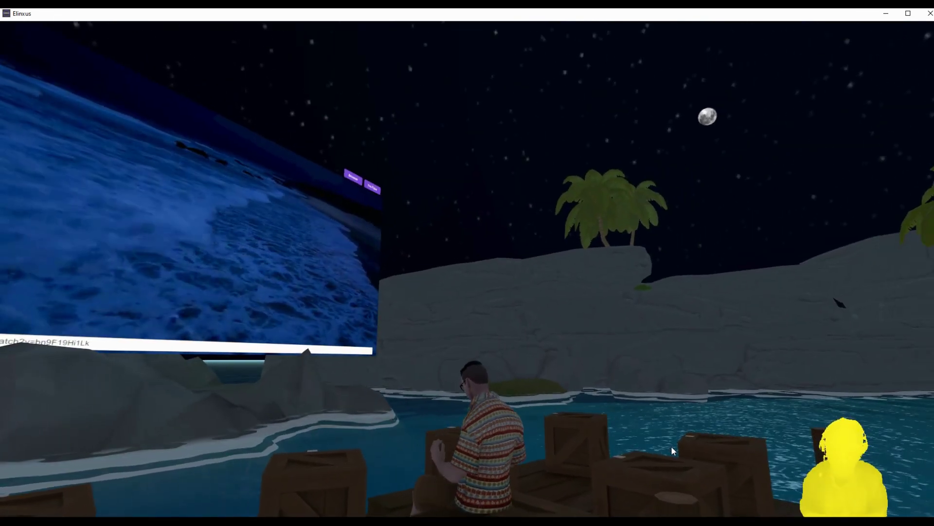
pyautogui.moveTo(454, 376); pyautogui.dragTo(614, 369, button='right')
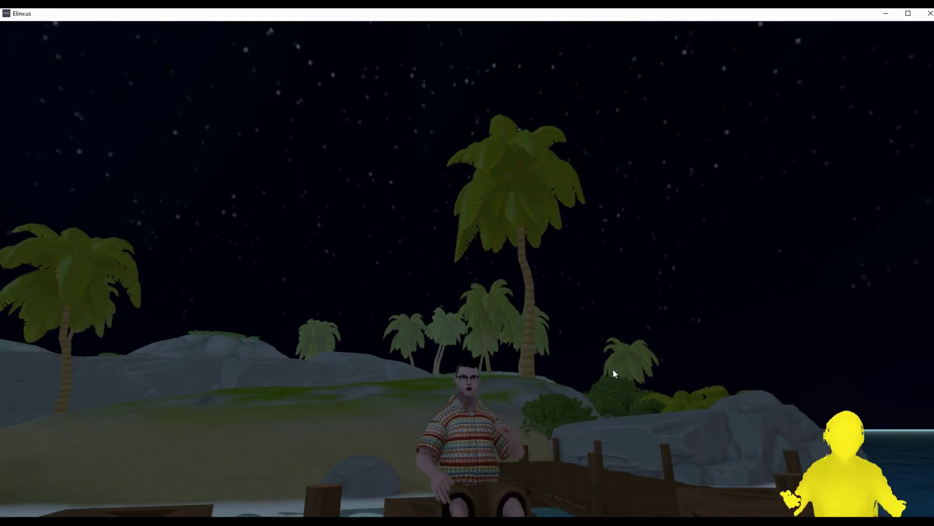
pyautogui.moveTo(612, 369); pyautogui.dragTo(871, 266, button='right')
pyautogui.press('w')
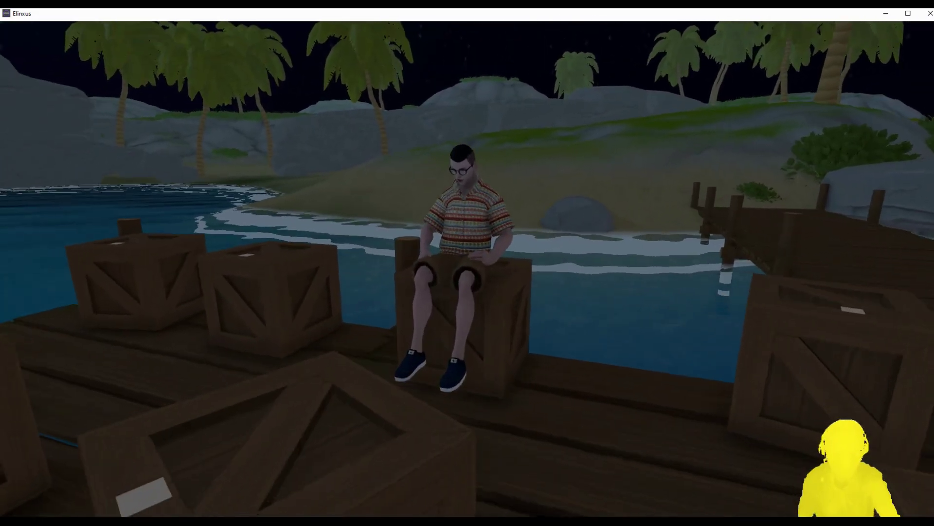
pyautogui.press('w')
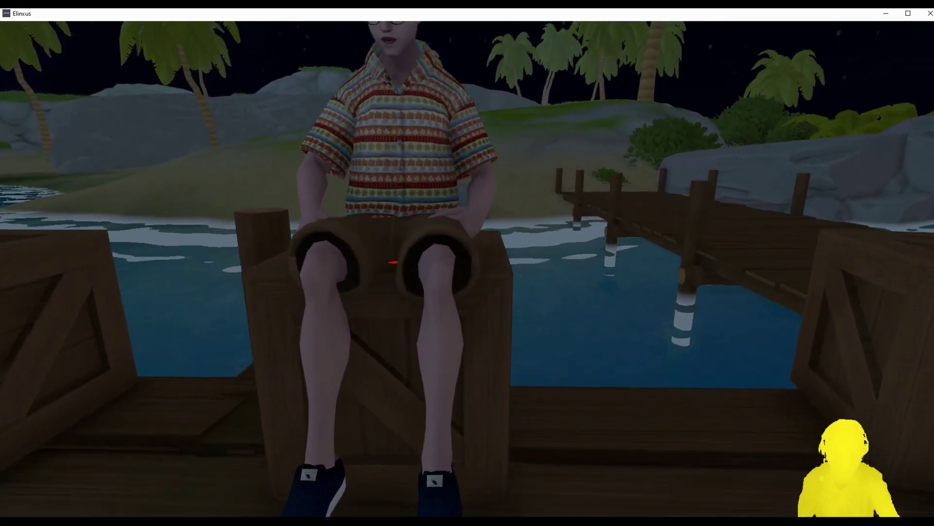
pyautogui.moveTo(467, 262); pyautogui.dragTo(441, 209, button='right')
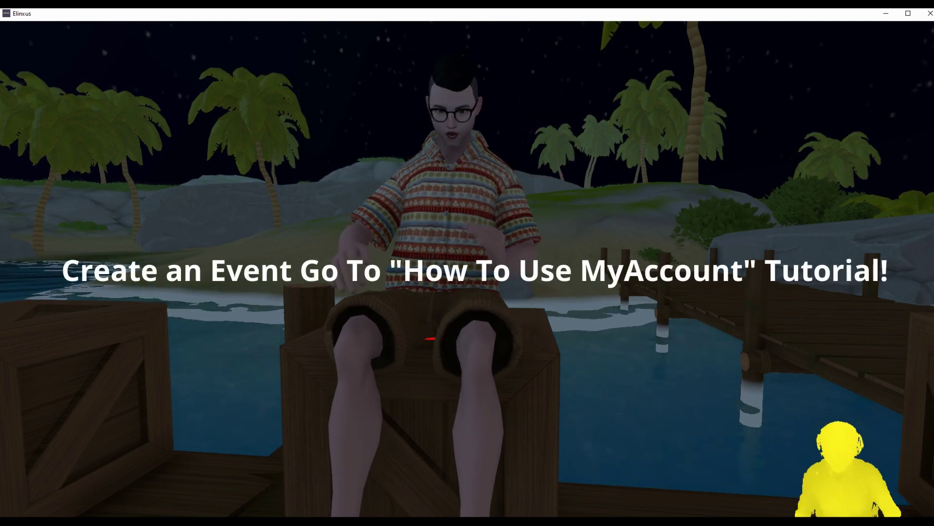
pyautogui.press('a')
pyautogui.moveTo(924, 249); pyautogui.dragTo(930, 205, button='right')
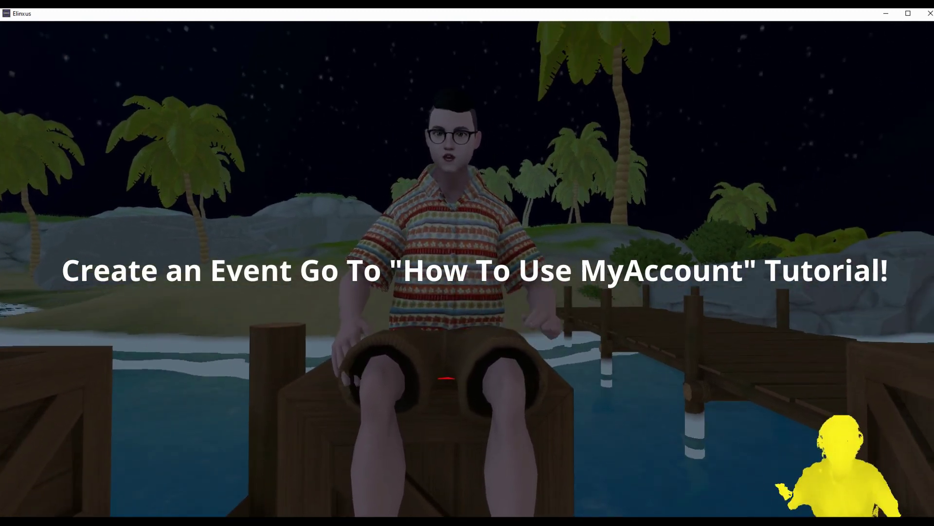